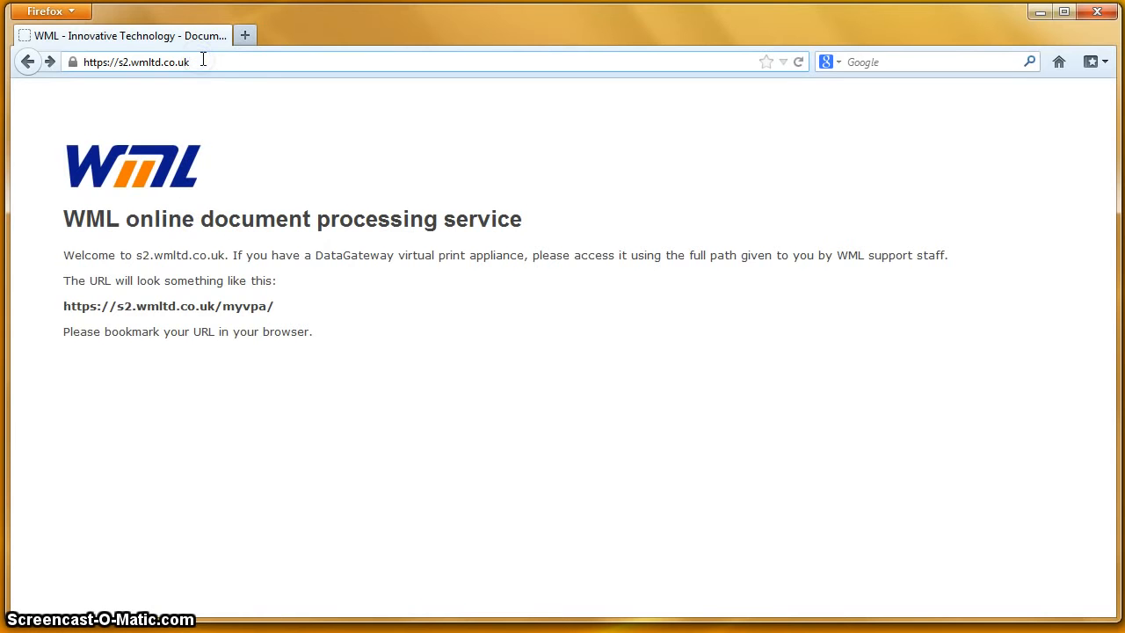
# Open the DataGateway site at s2.wmltd.co.uk/demo1 and log in with the prefilled system password.
pyautogui.write('/')
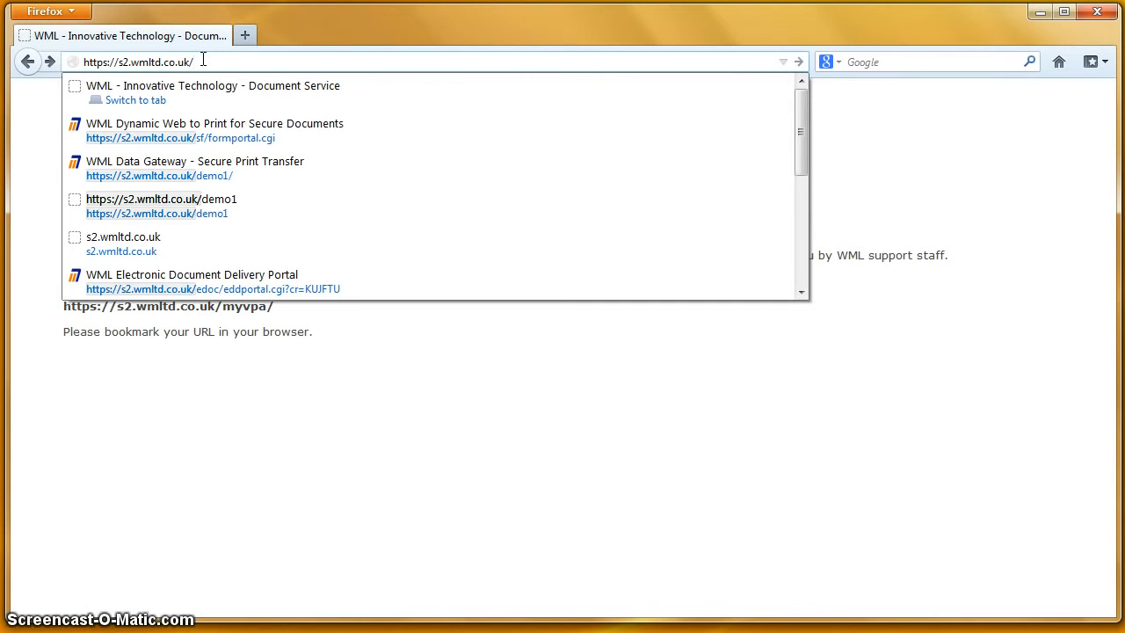
pyautogui.write('demo1')
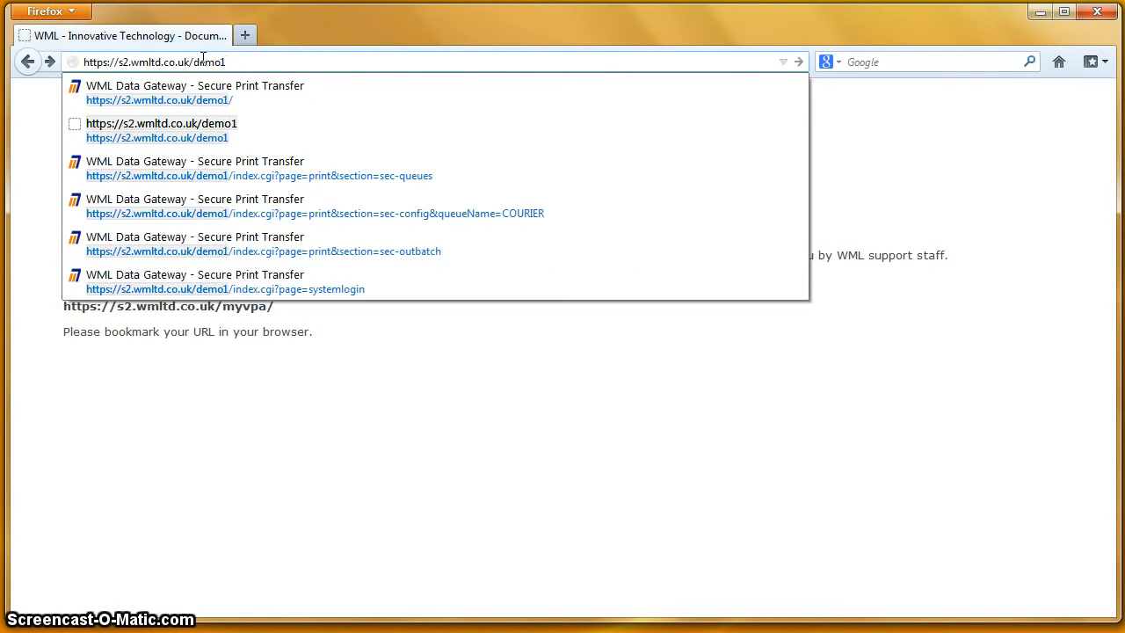
pyautogui.press('Return')
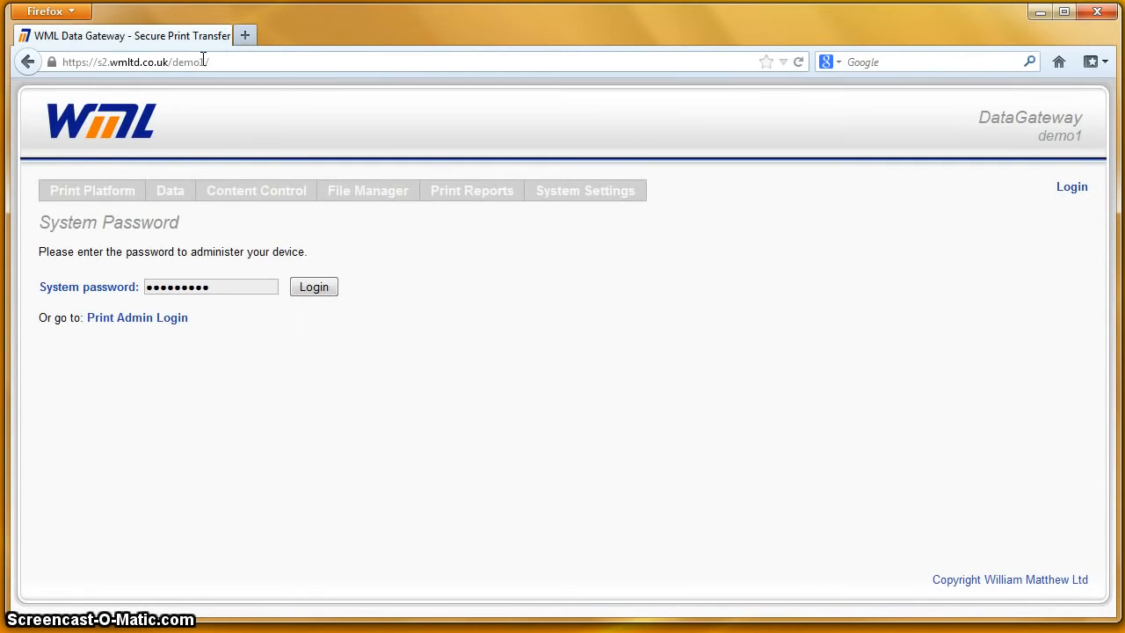
pyautogui.click(314, 289)
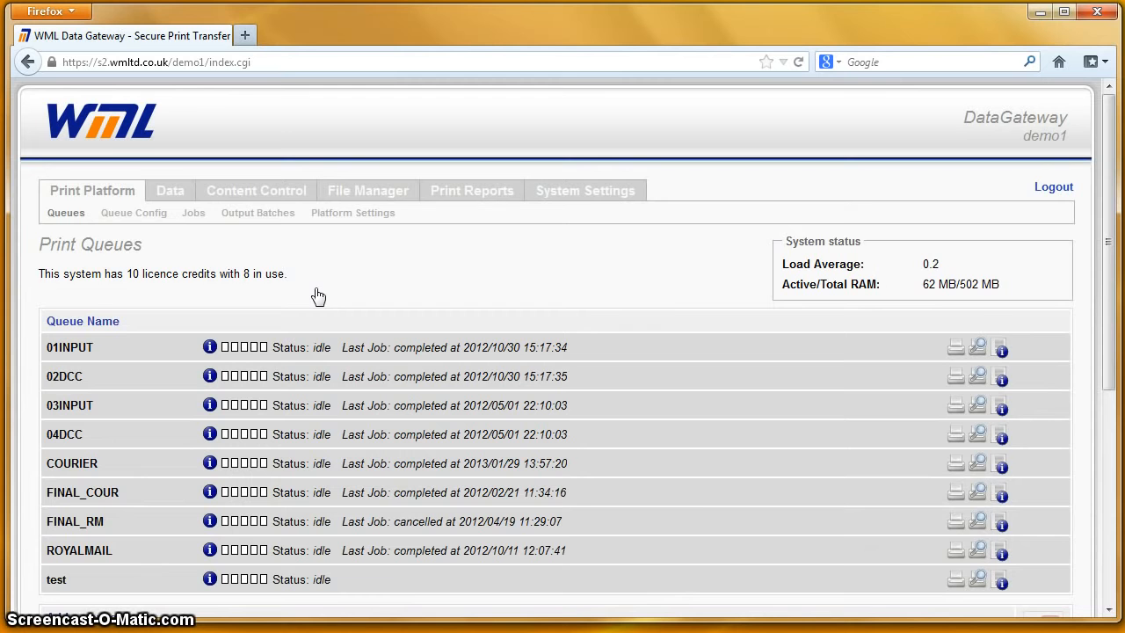
# Name the new print queue "screencast" and enter "This is a demo queue." as its extra information.
pyautogui.click(1109, 261)
pyautogui.moveTo(1109, 260); pyautogui.dragTo(1111, 349)
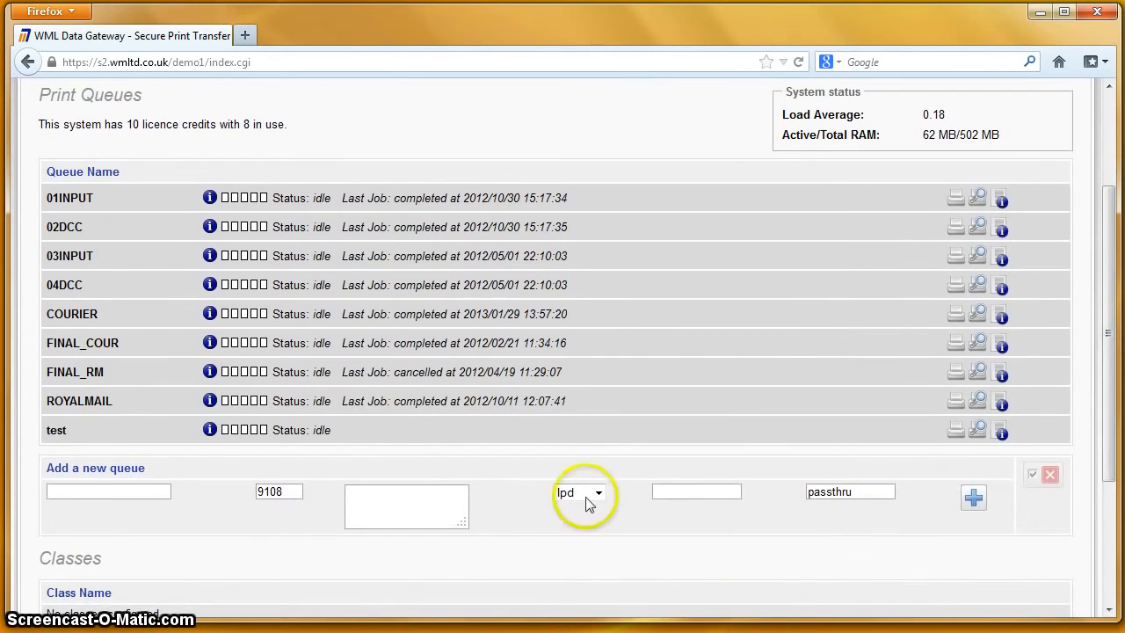
pyautogui.click(102, 492)
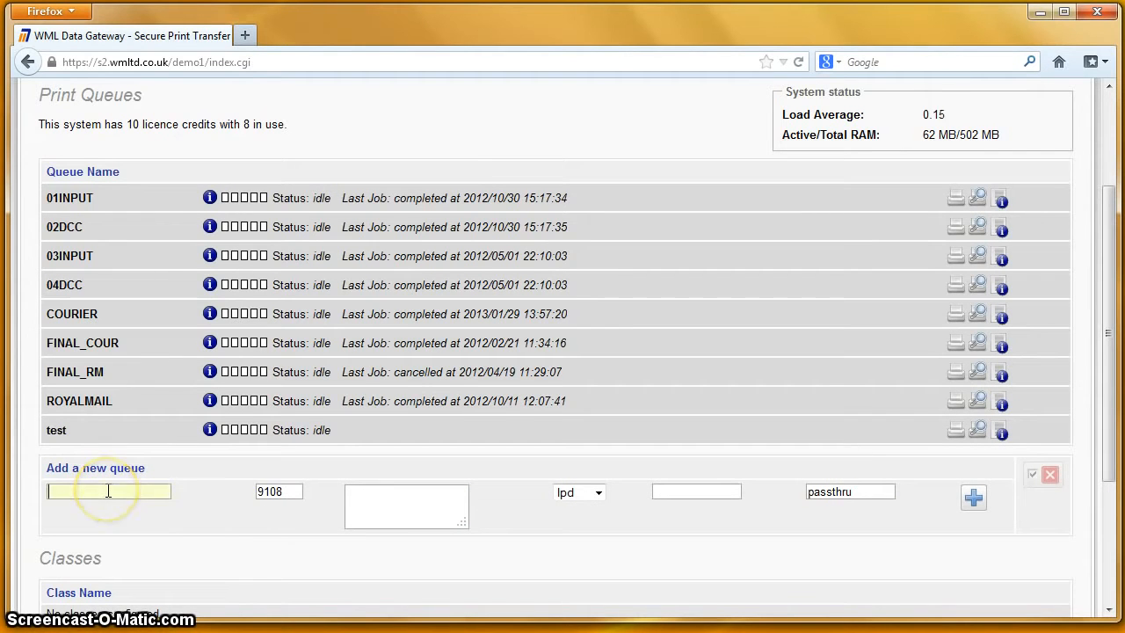
pyautogui.write('screencast')
pyautogui.click(403, 503)
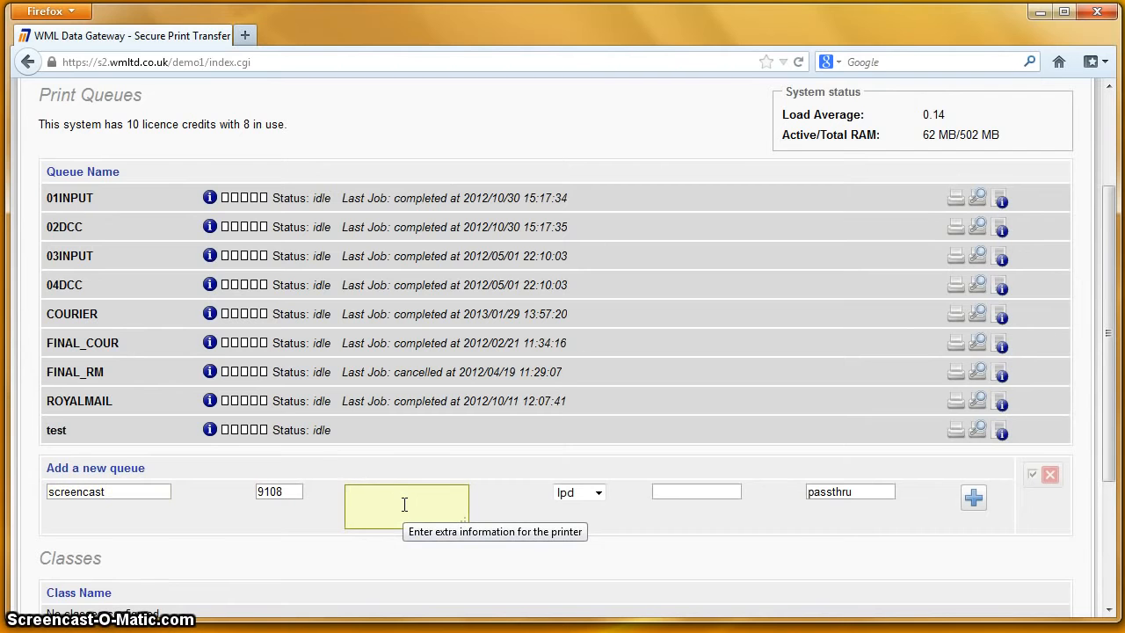
pyautogui.write('This ')
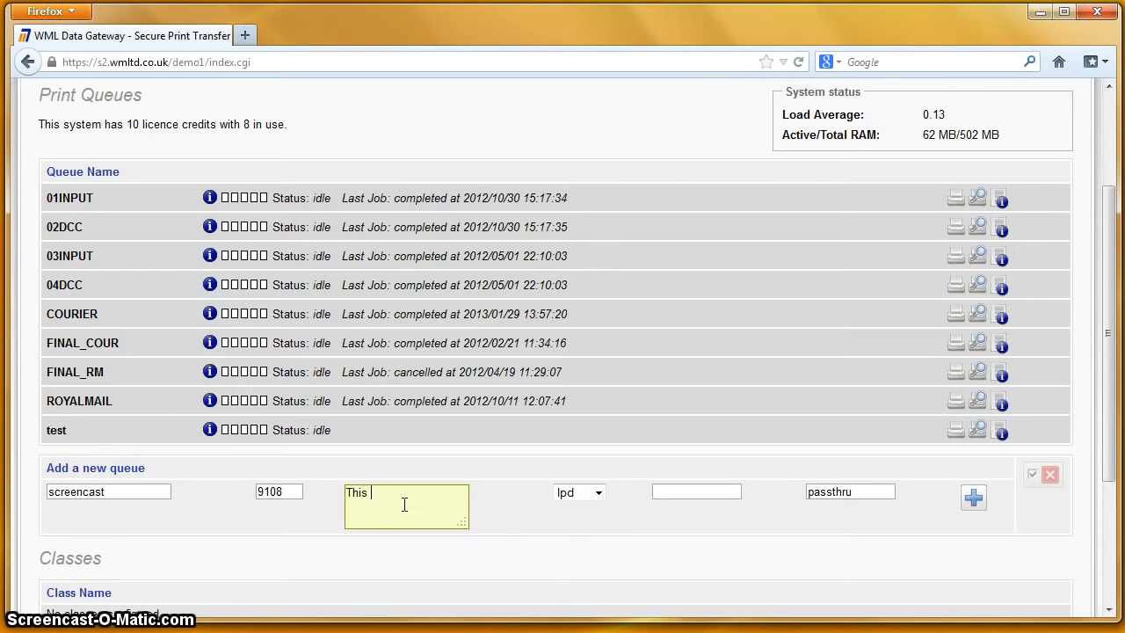
pyautogui.write('is a ')
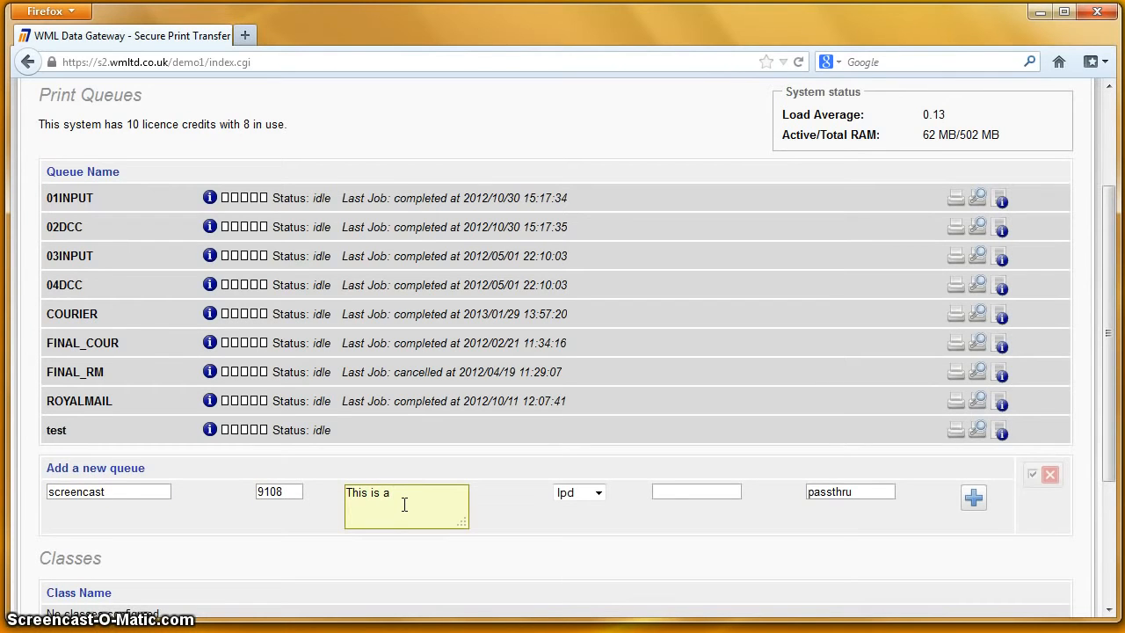
pyautogui.write('demo queue.')
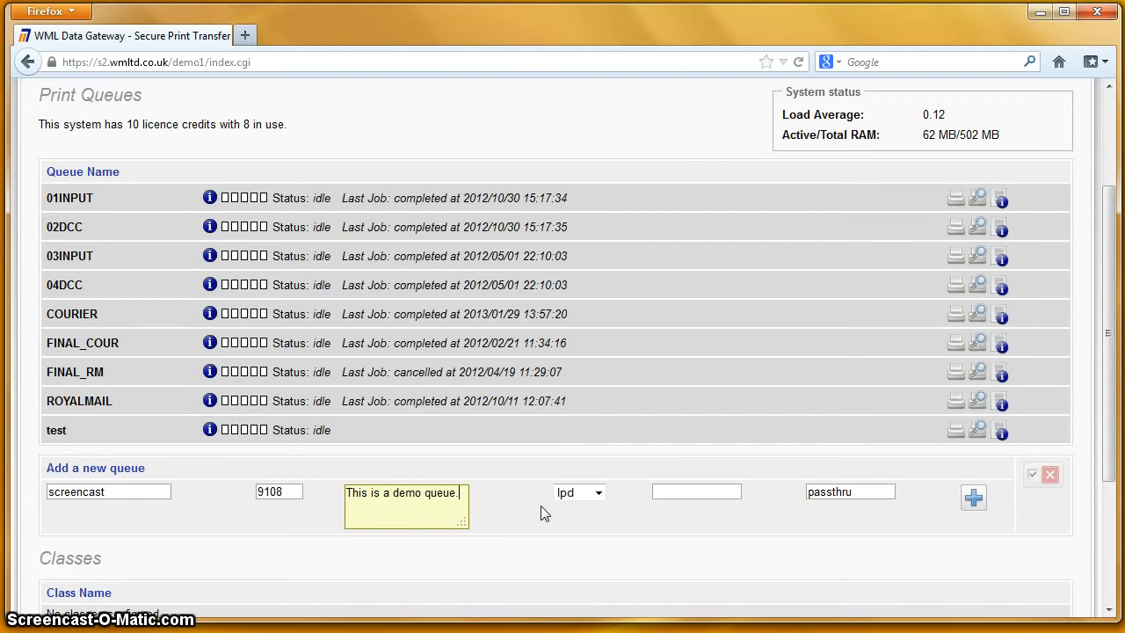
# Set the new queue's destination to myprinter.mylan.com, keeping lpd and passthru, and add the queue.
pyautogui.click(598, 495)
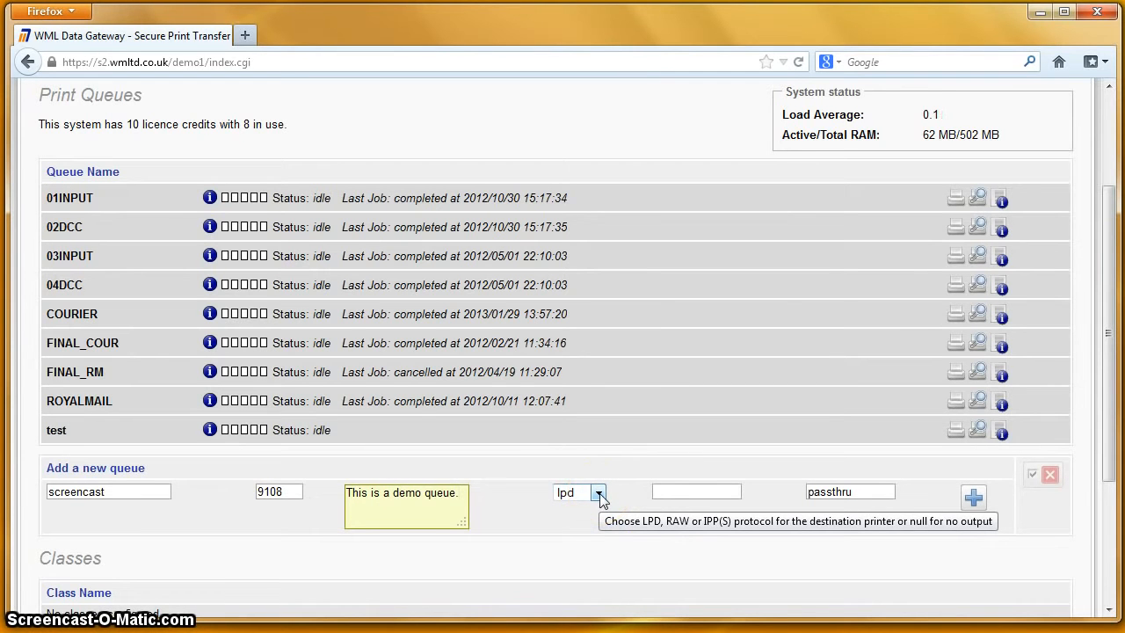
pyautogui.click(693, 493)
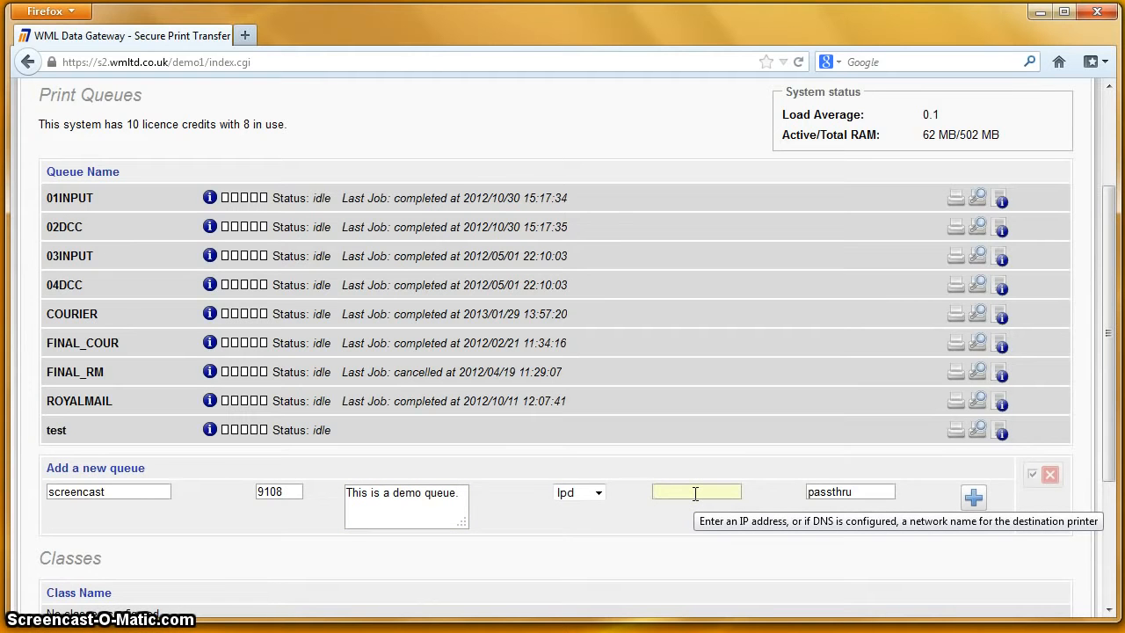
pyautogui.write('m')
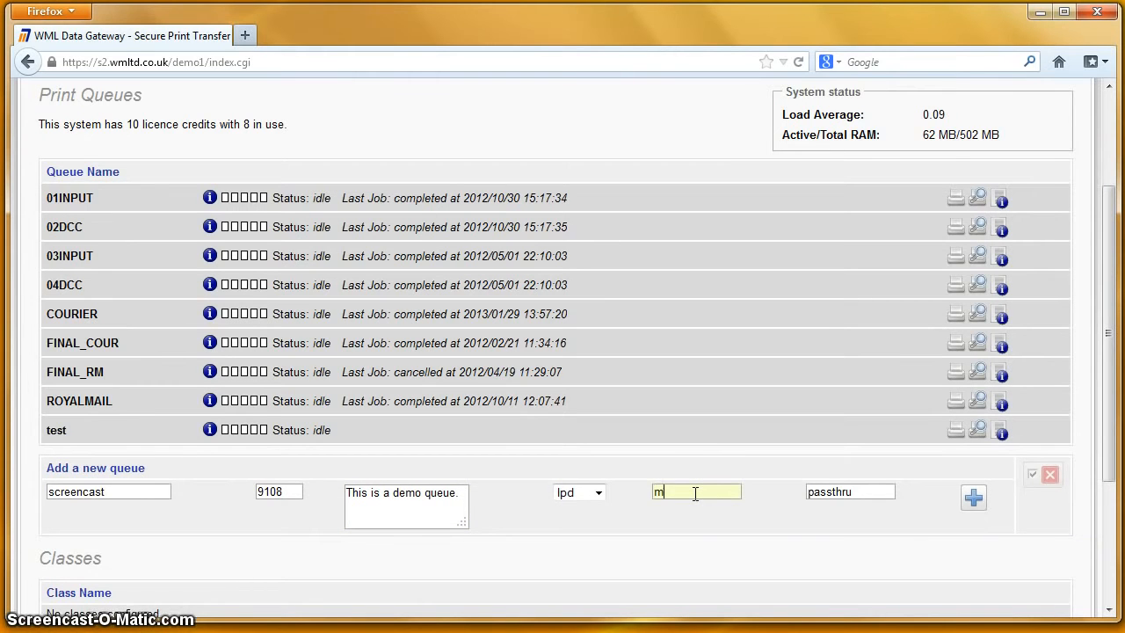
pyautogui.write('yprinter')
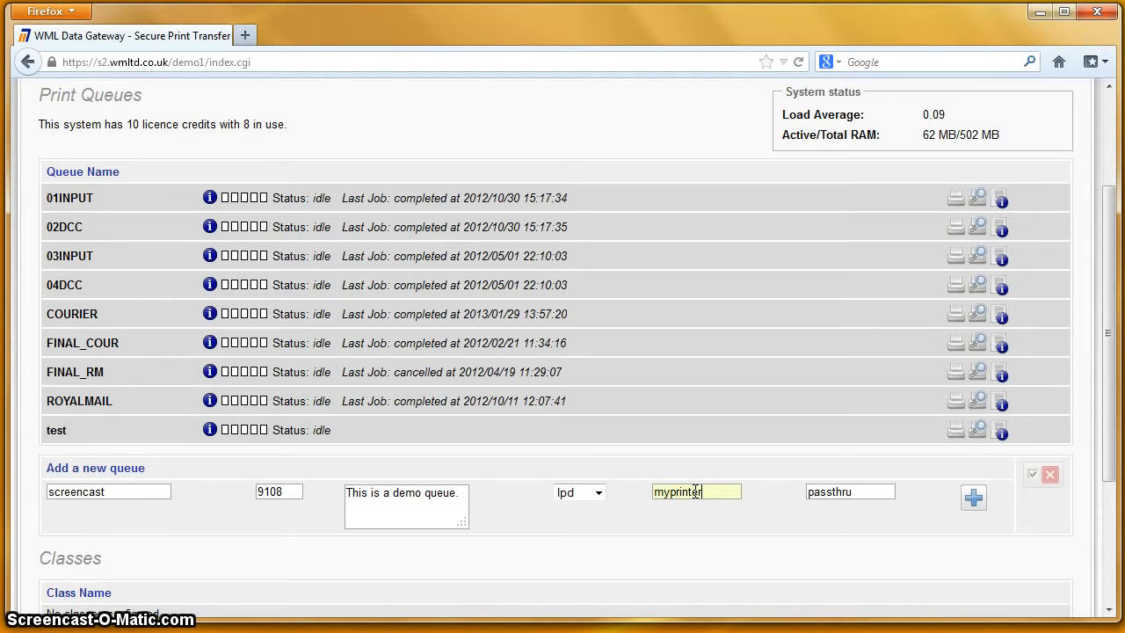
pyautogui.write('.mylan.com')
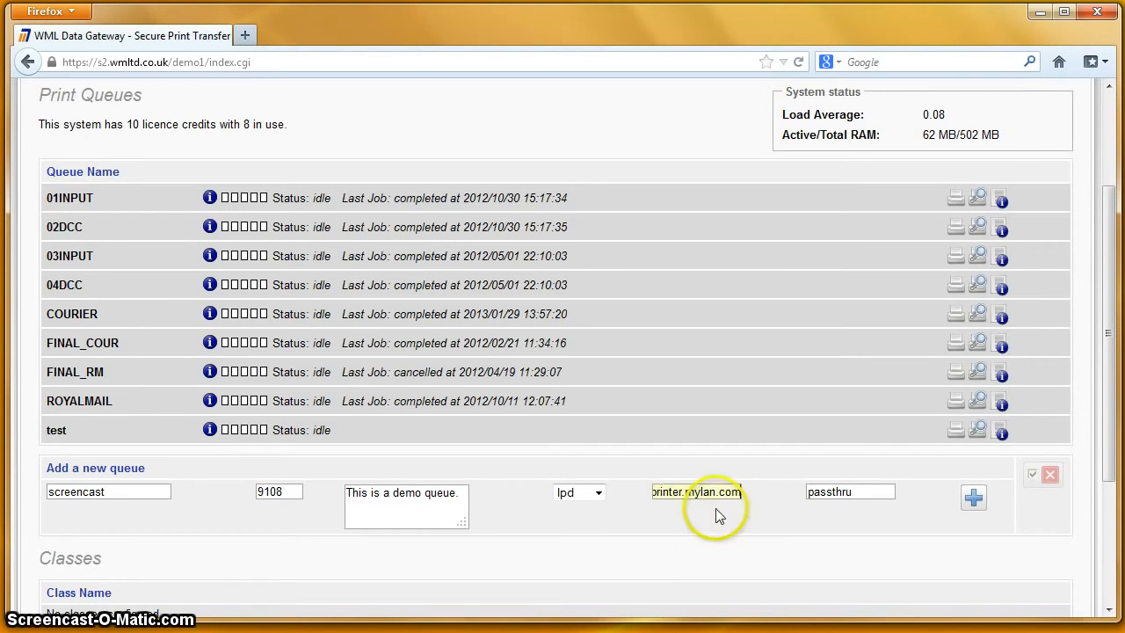
pyautogui.click(866, 491)
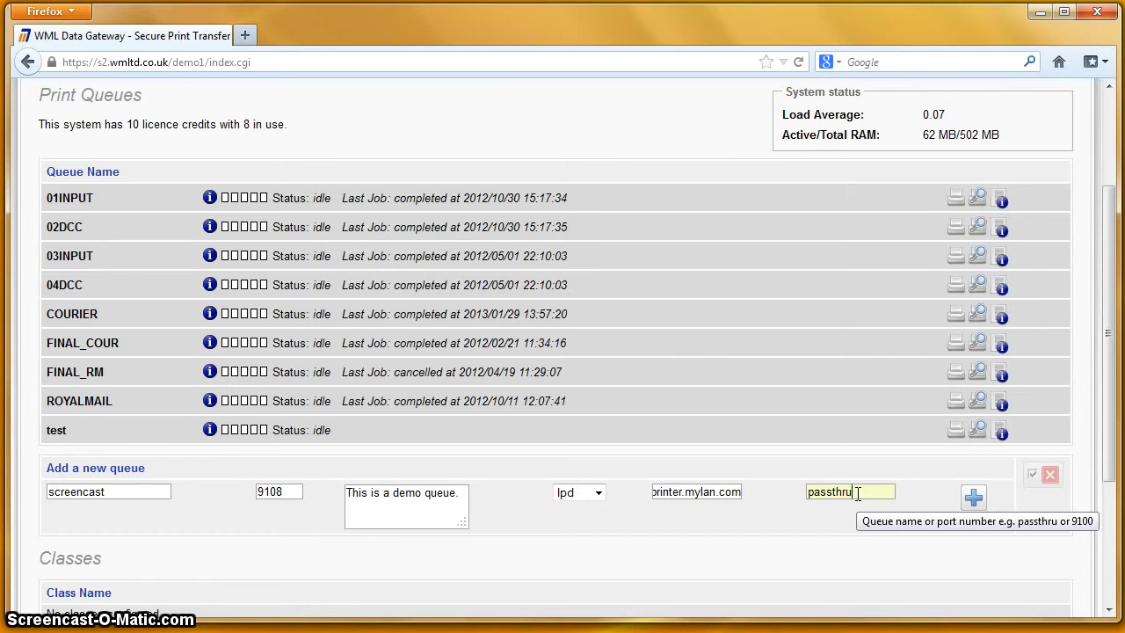
pyautogui.click(974, 501)
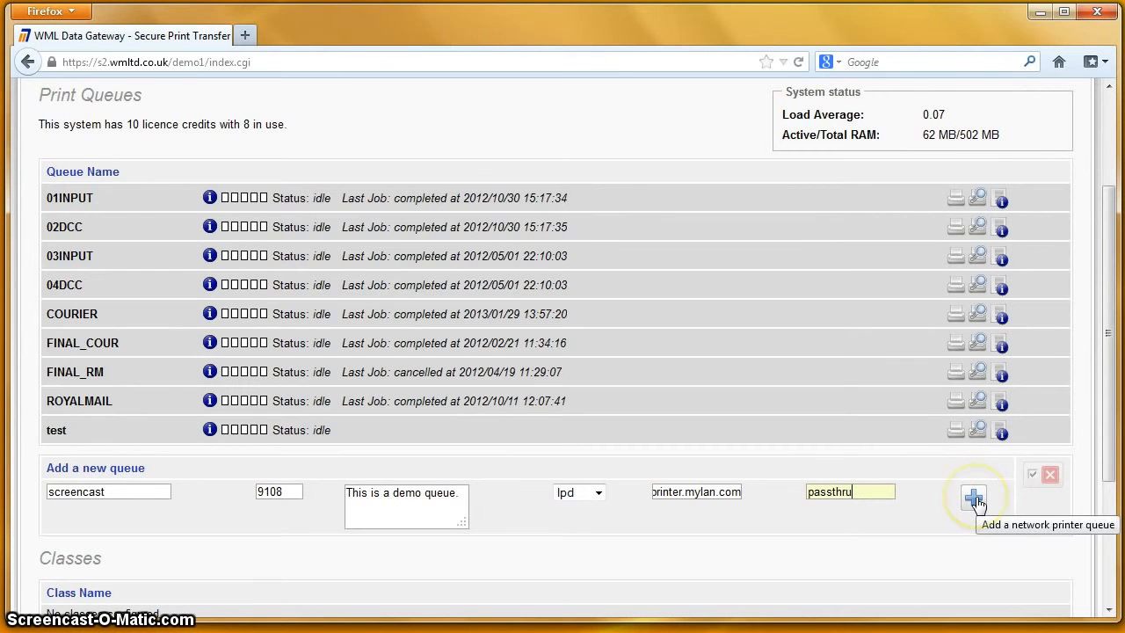
pyautogui.click(975, 501)
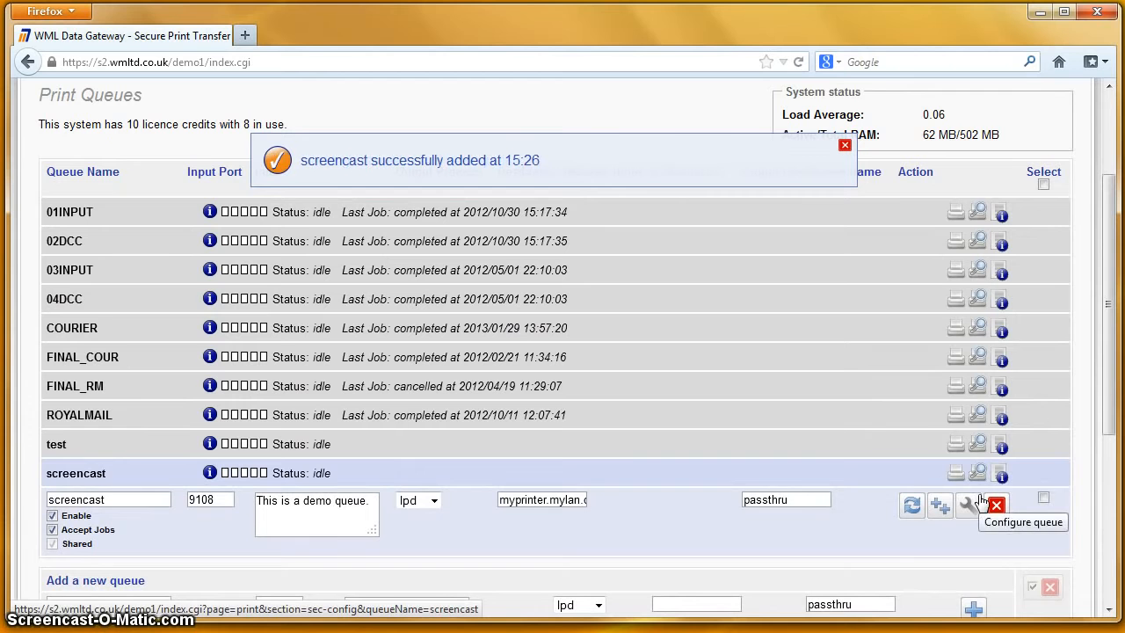
# Open the configuration of the screencast queue.
pyautogui.click(471, 519)
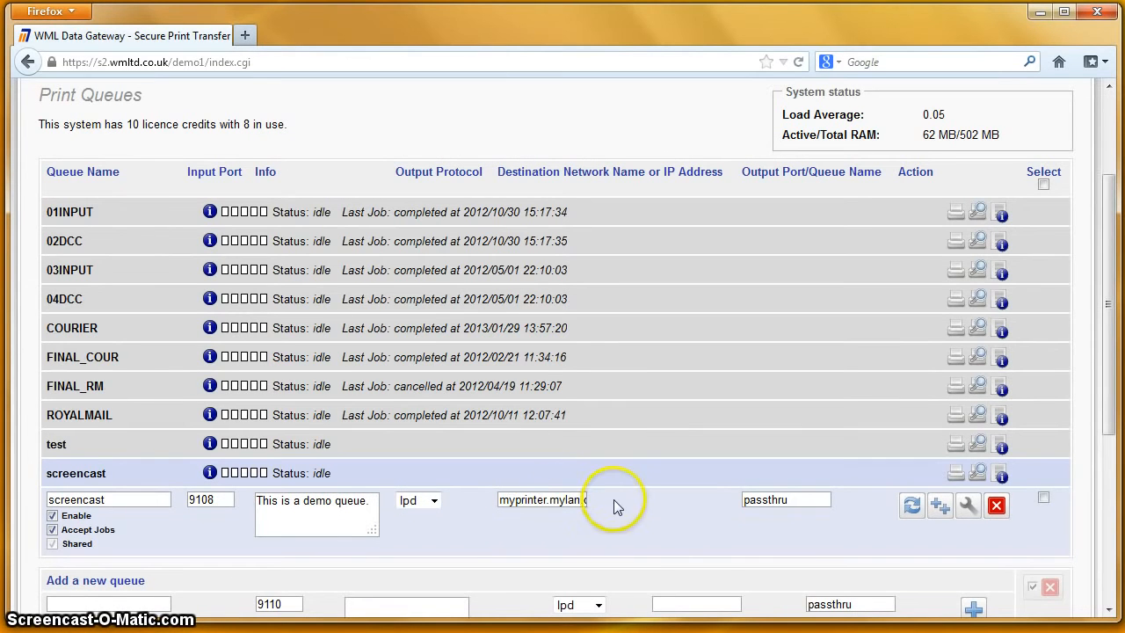
pyautogui.click(638, 503)
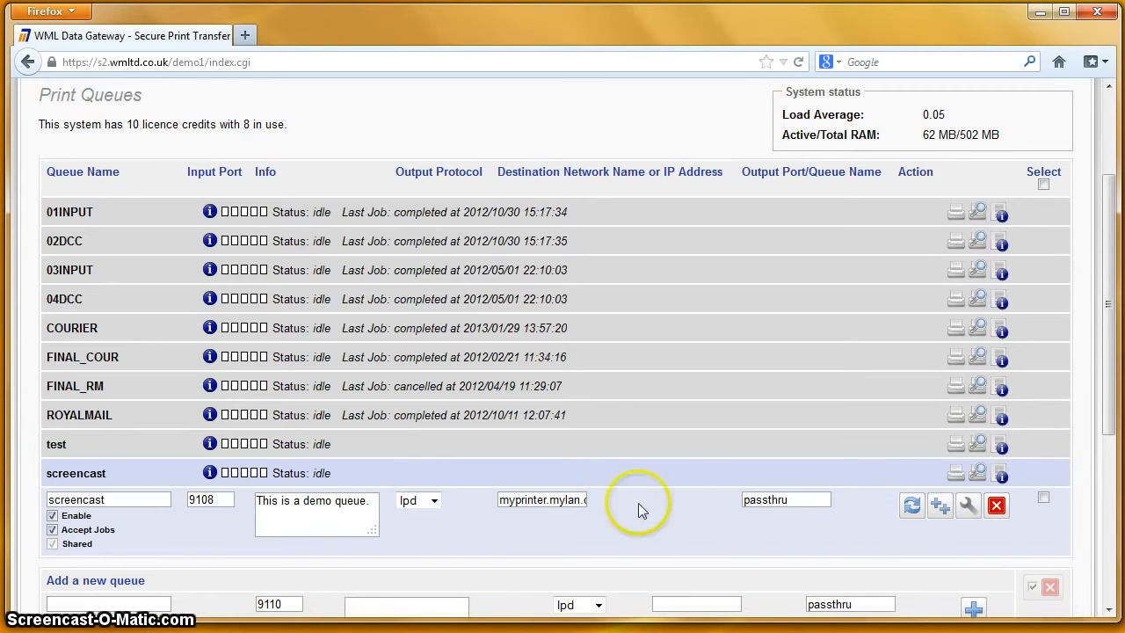
pyautogui.click(968, 508)
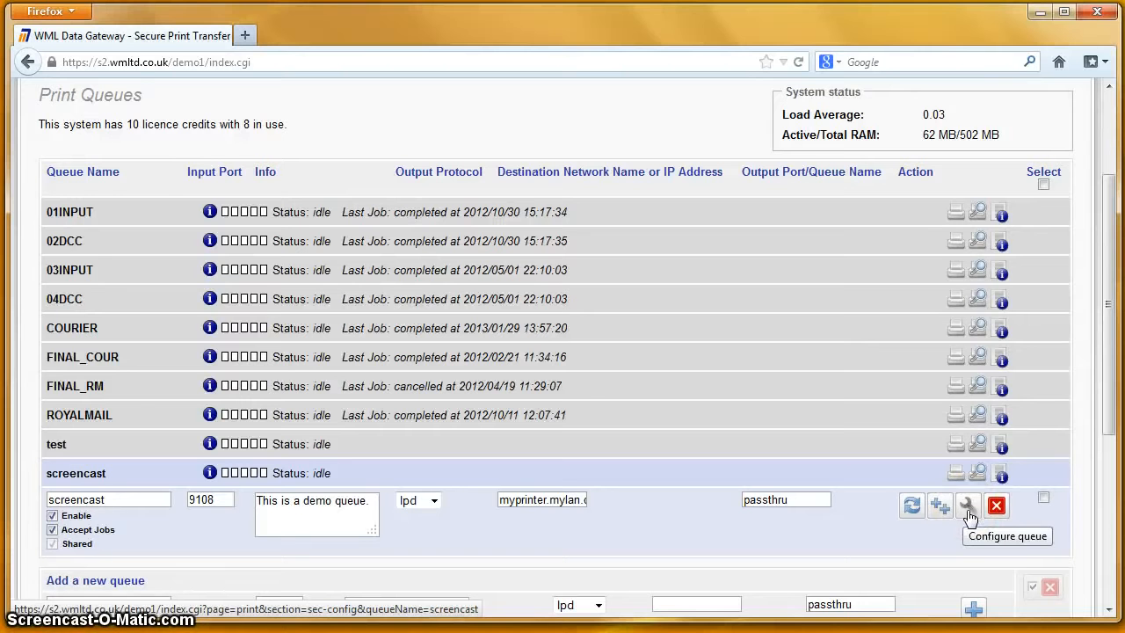
pyautogui.click(968, 514)
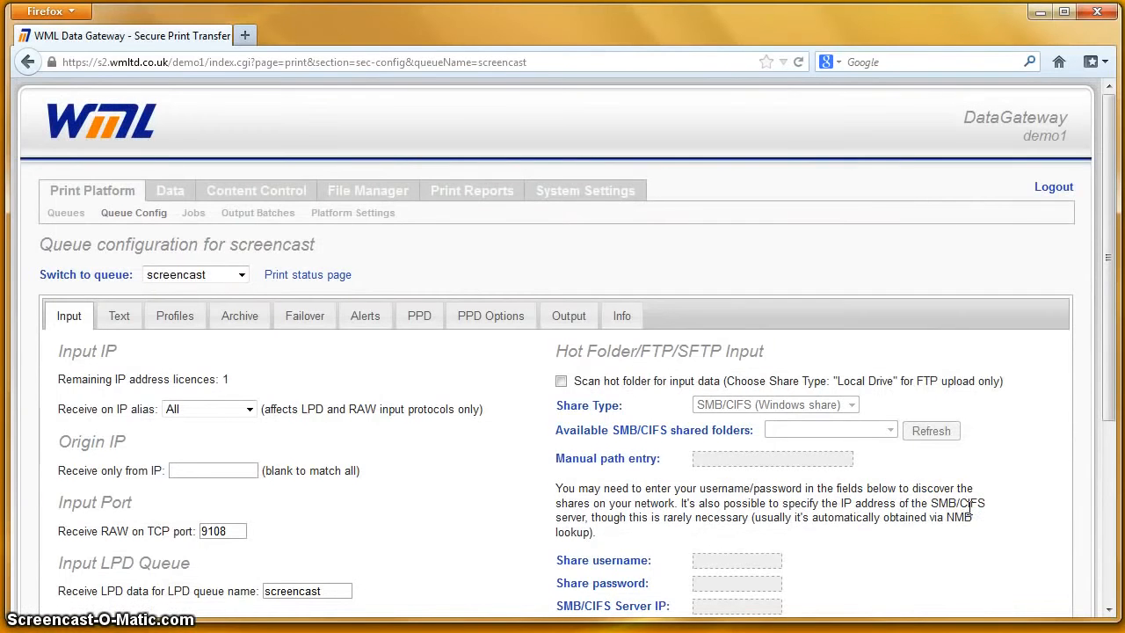
# Review the queue's Input, Text, Profiles, Archive, Failover and Alerts settings.
pyautogui.moveTo(1104, 279); pyautogui.dragTo(1114, 369)
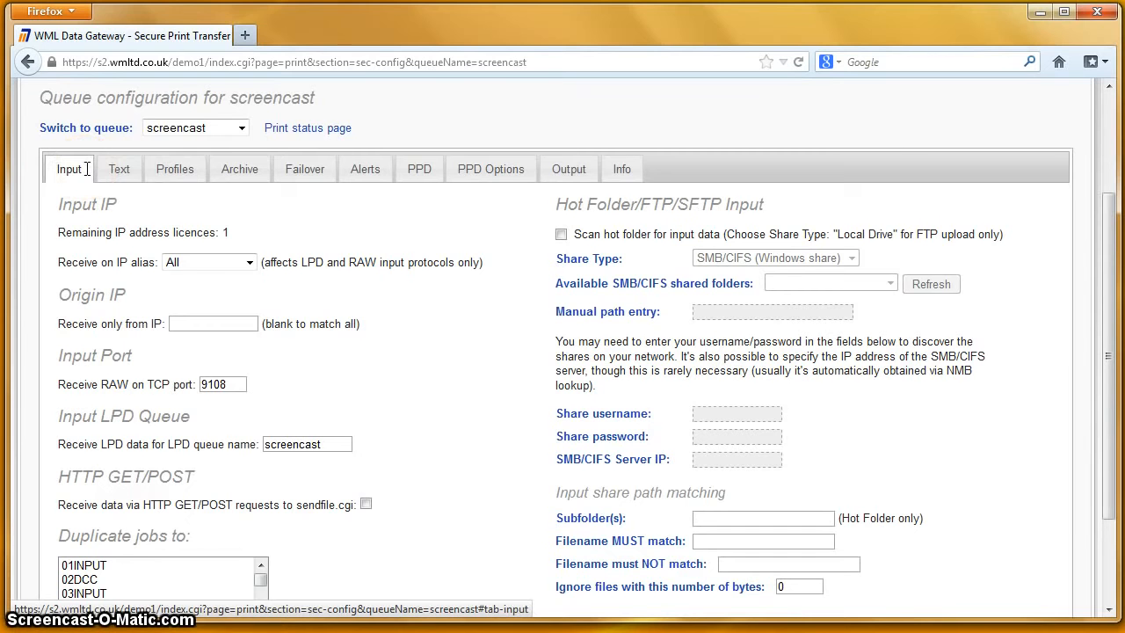
pyautogui.click(123, 172)
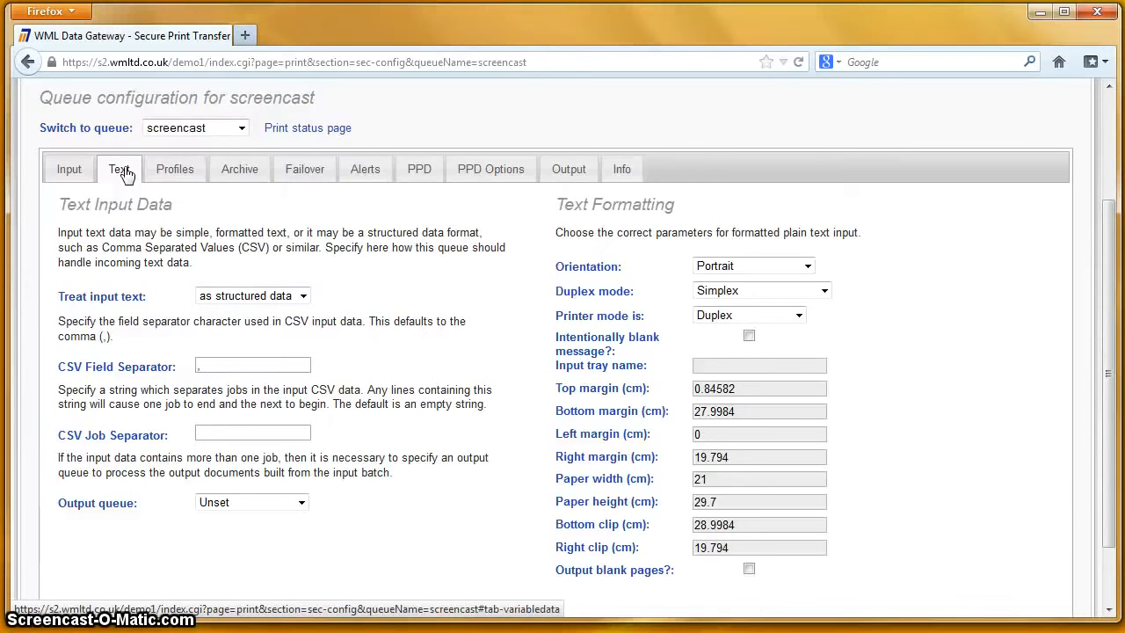
pyautogui.click(164, 169)
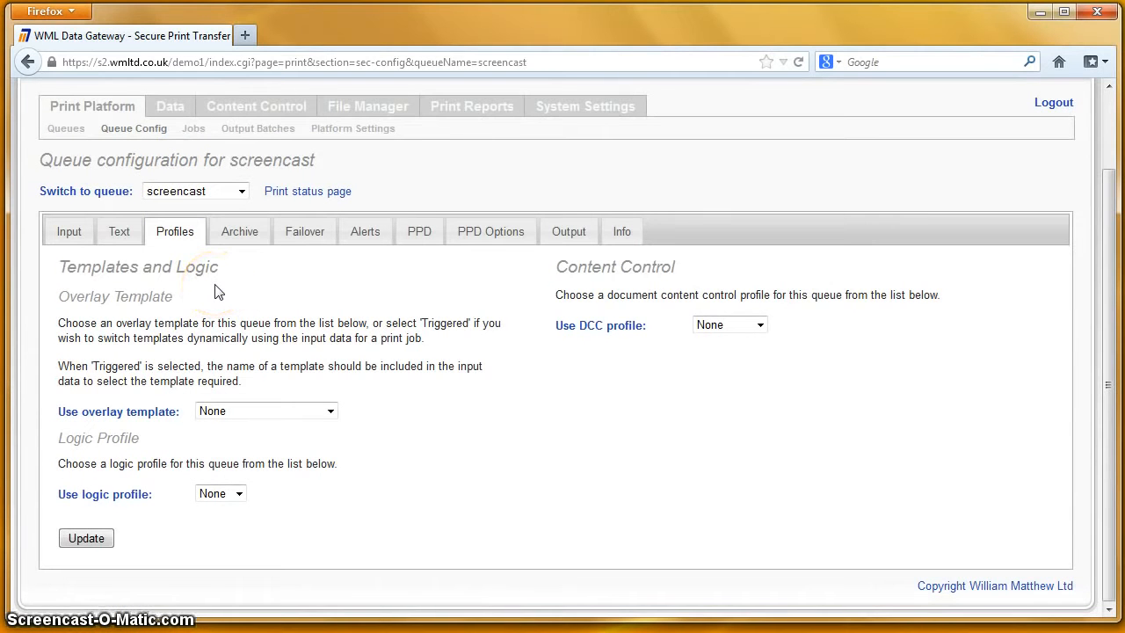
pyautogui.click(249, 238)
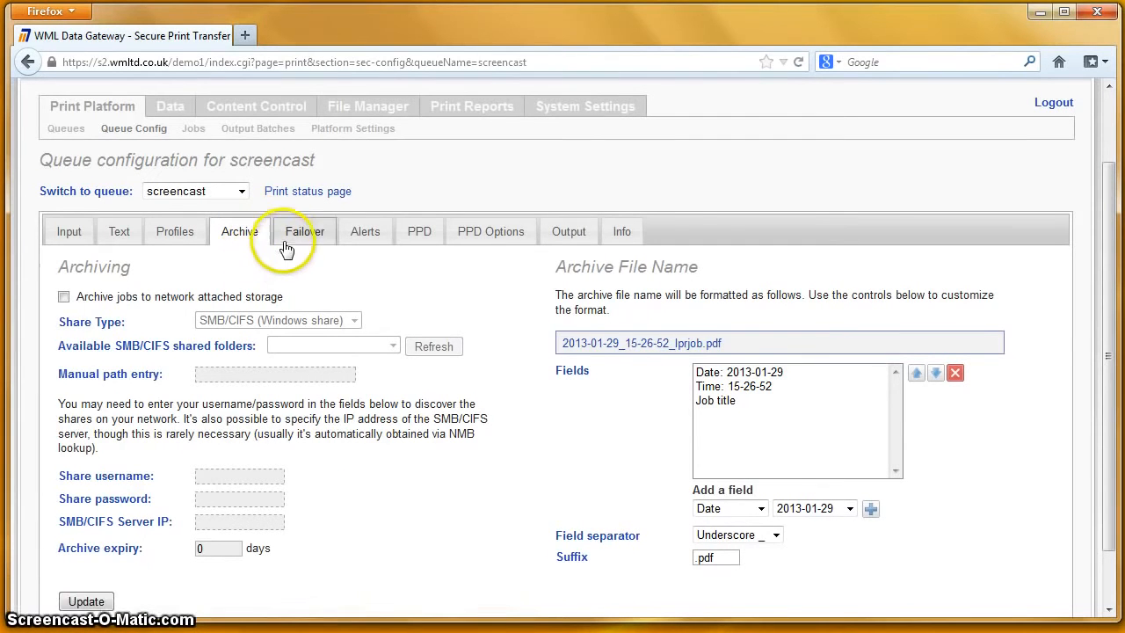
pyautogui.click(290, 238)
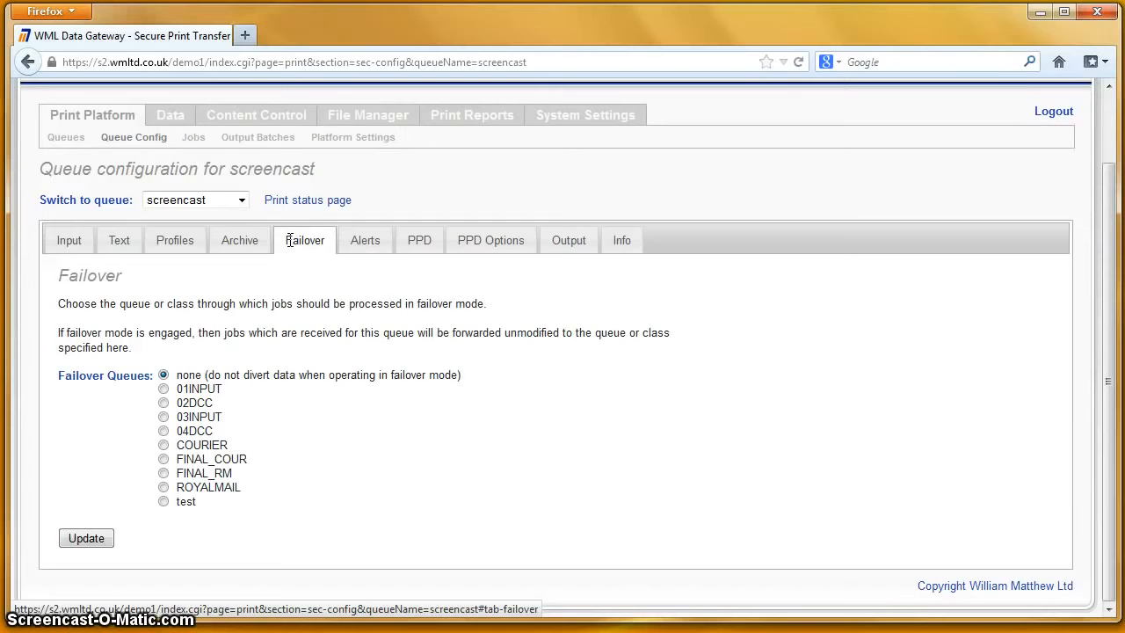
pyautogui.click(358, 244)
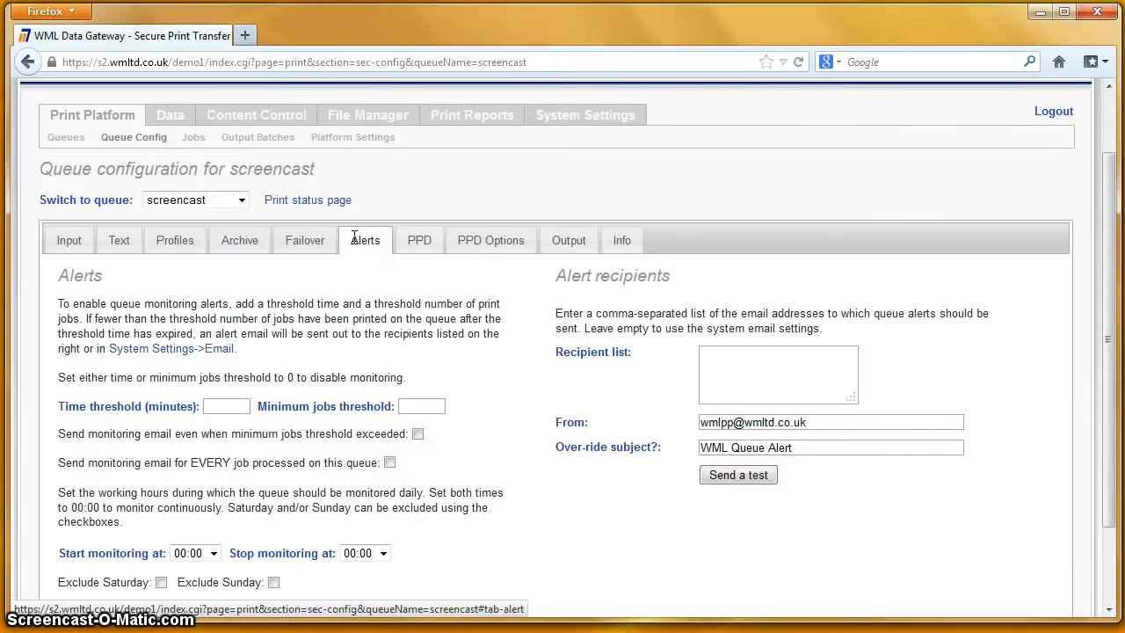
# Assign the HP driver "HP Color LaserJet 5, hpcups 3.10.9" to the queue and open its PPD options.
pyautogui.click(414, 246)
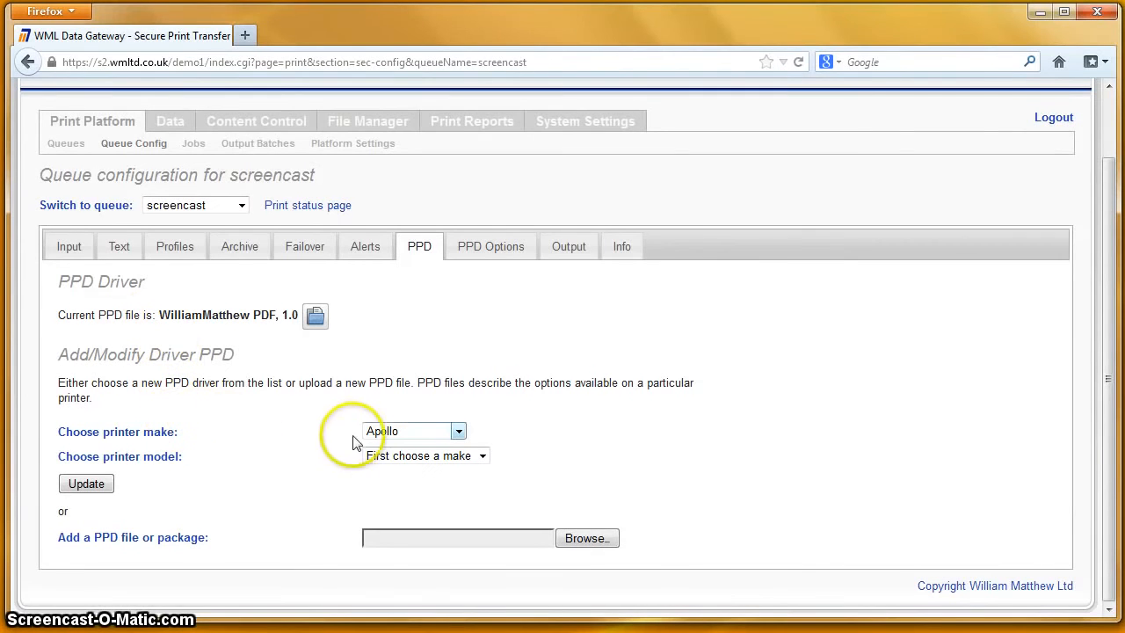
pyautogui.click(400, 433)
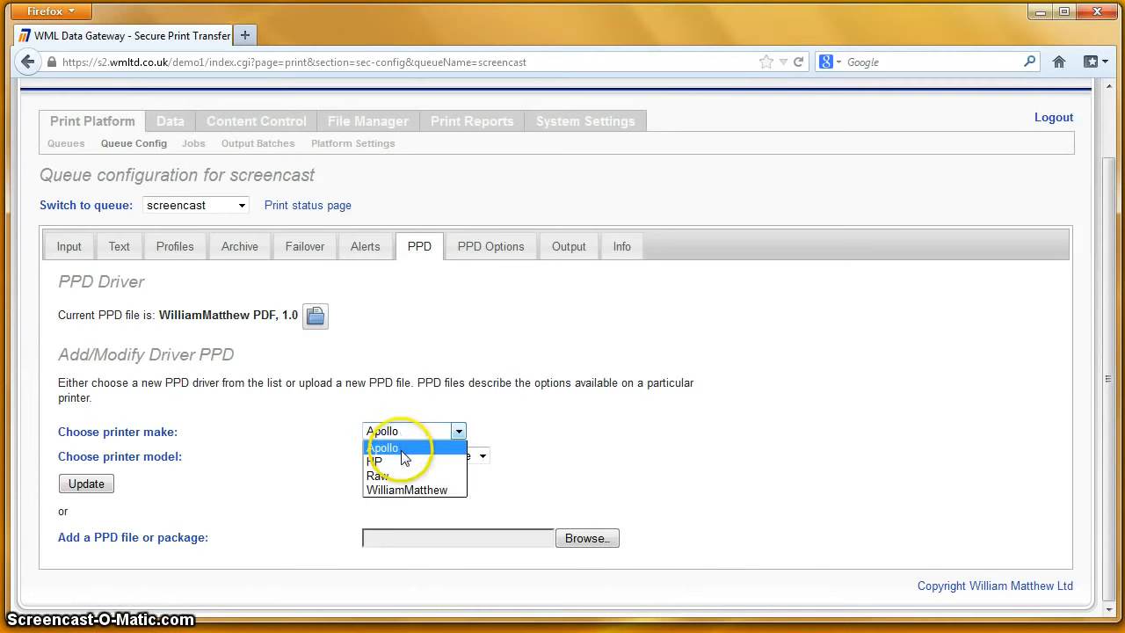
pyautogui.click(400, 460)
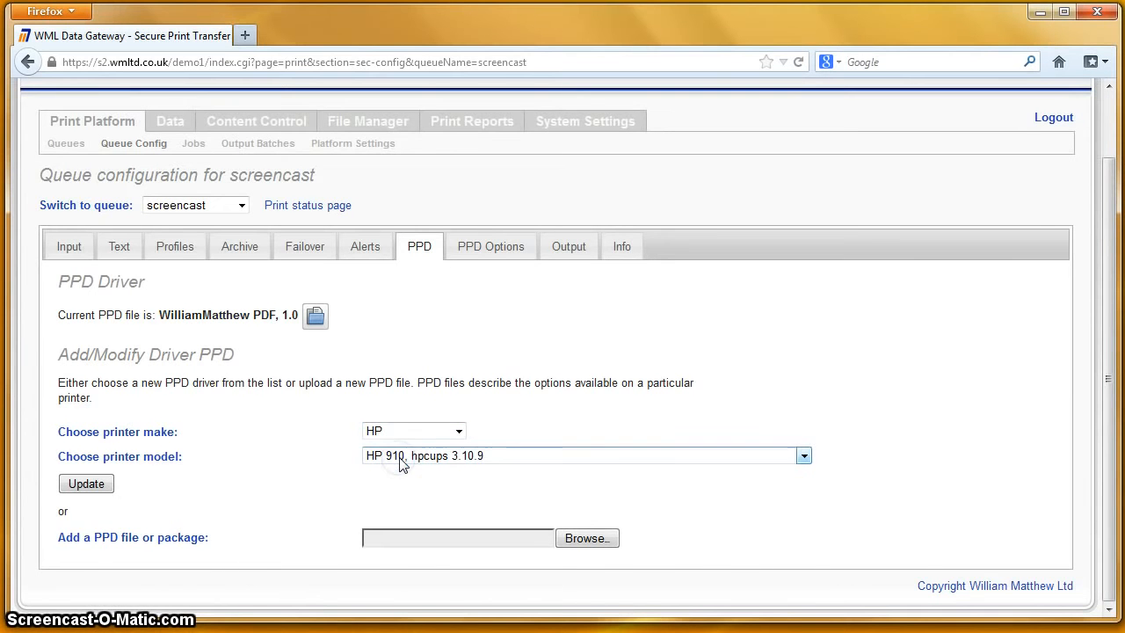
pyautogui.click(490, 458)
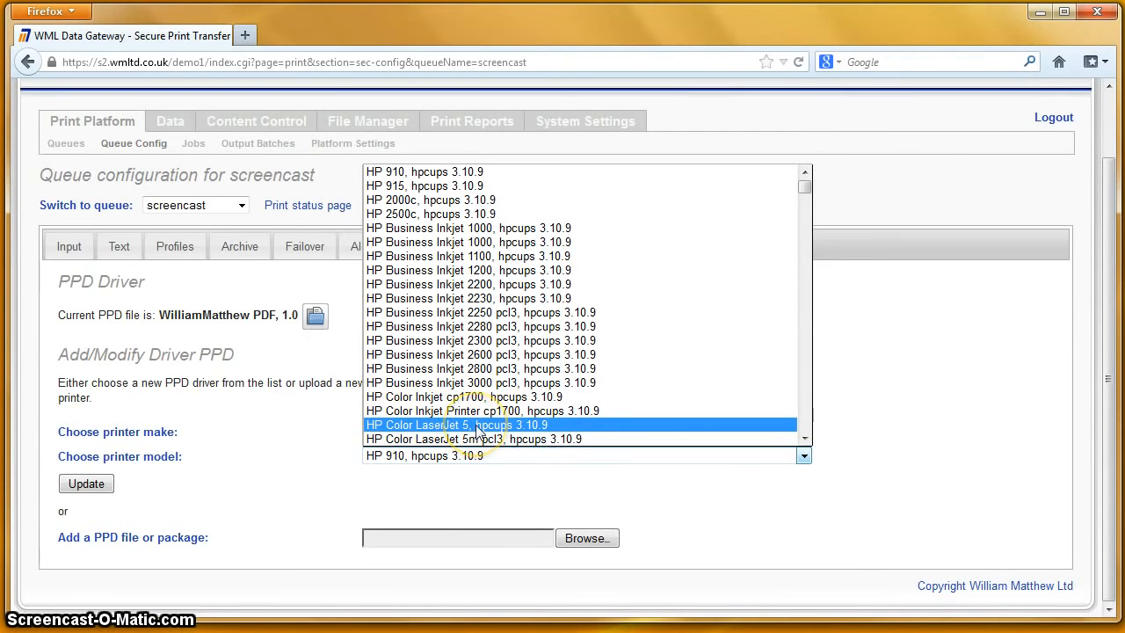
pyautogui.click(476, 425)
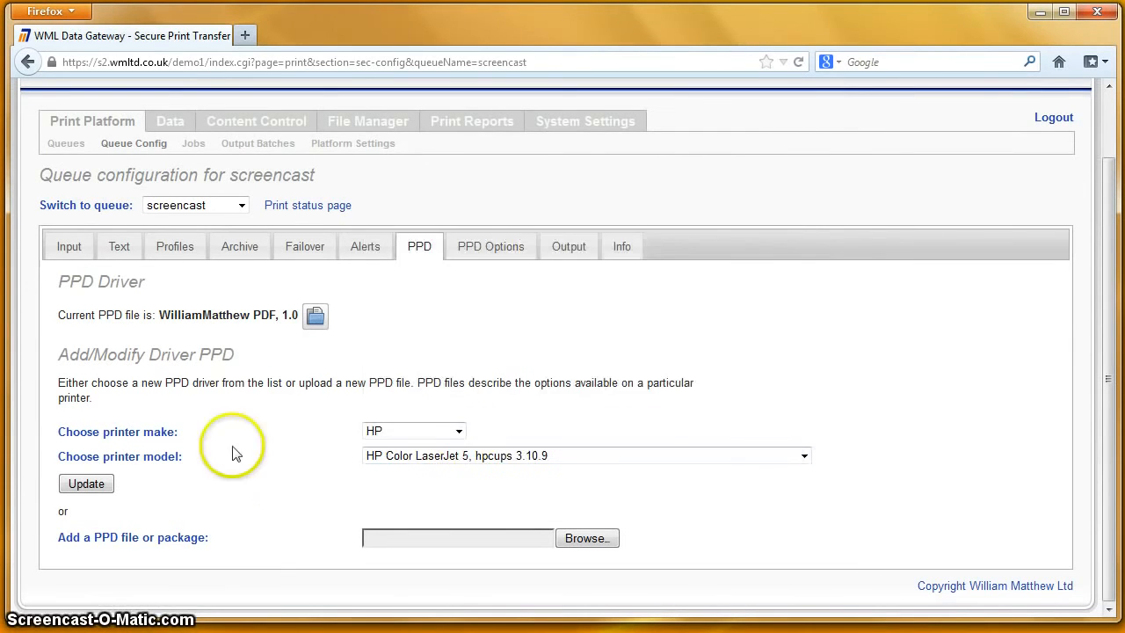
pyautogui.click(101, 489)
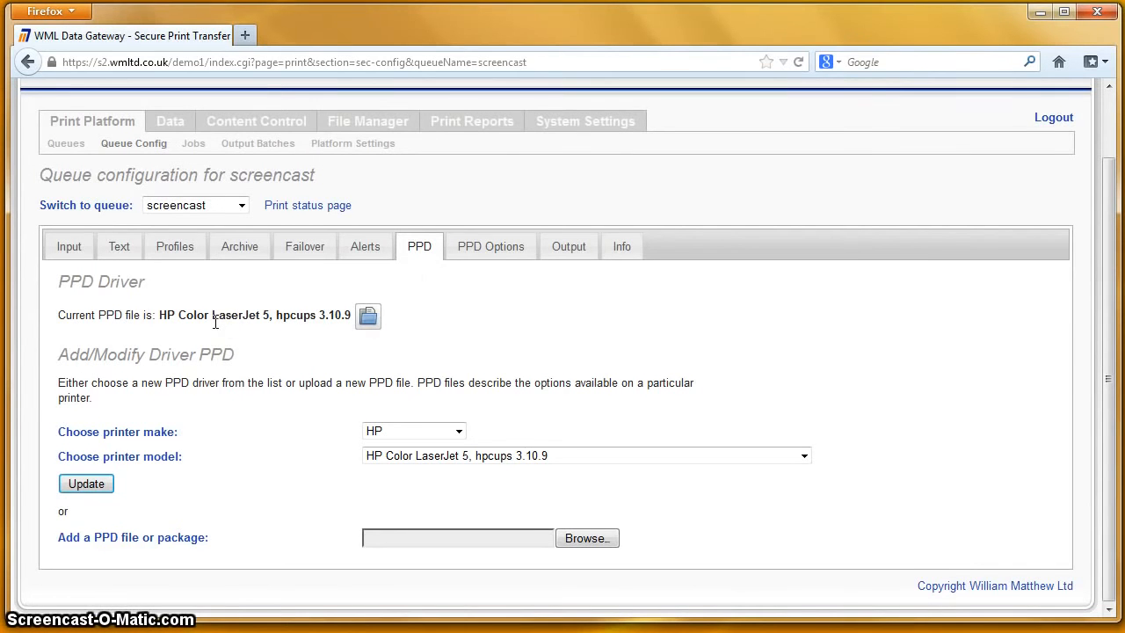
pyautogui.click(490, 252)
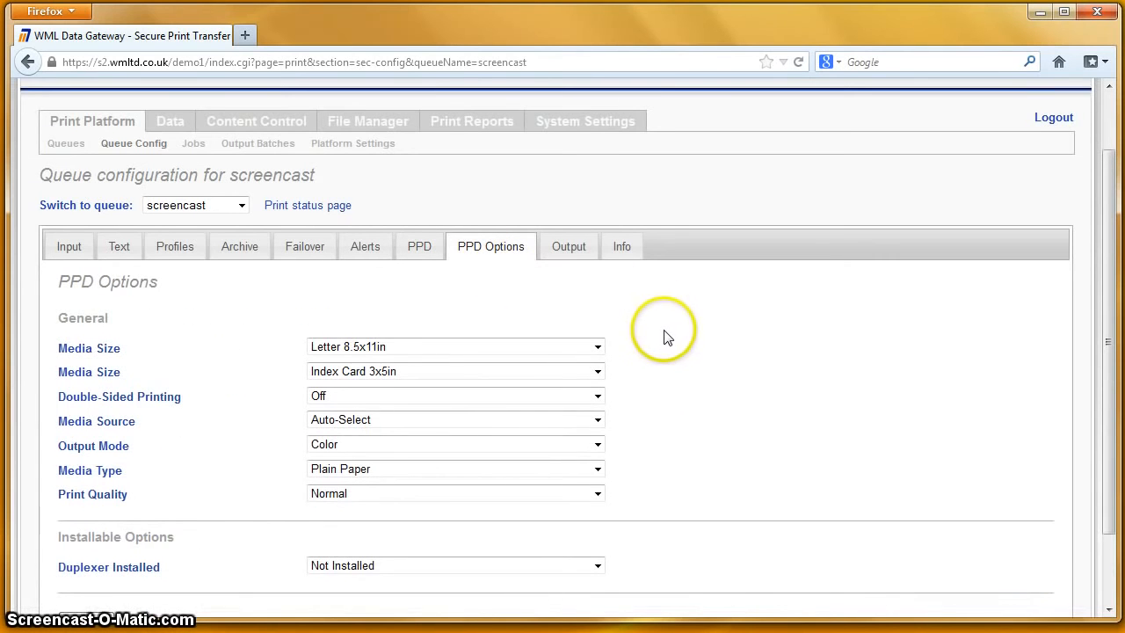
# Replace the screencast queue's PPD driver with make WilliamMatthew and model "WilliamMatthew PDF, 1.0".
pyautogui.scroll(-2, 665, 337)
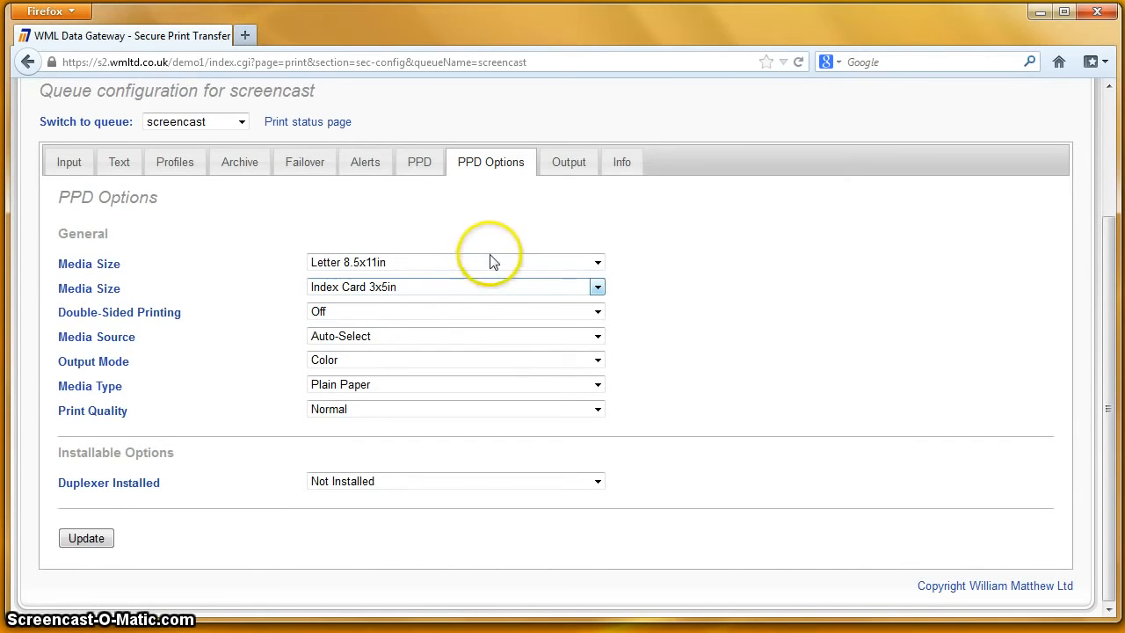
pyautogui.click(424, 166)
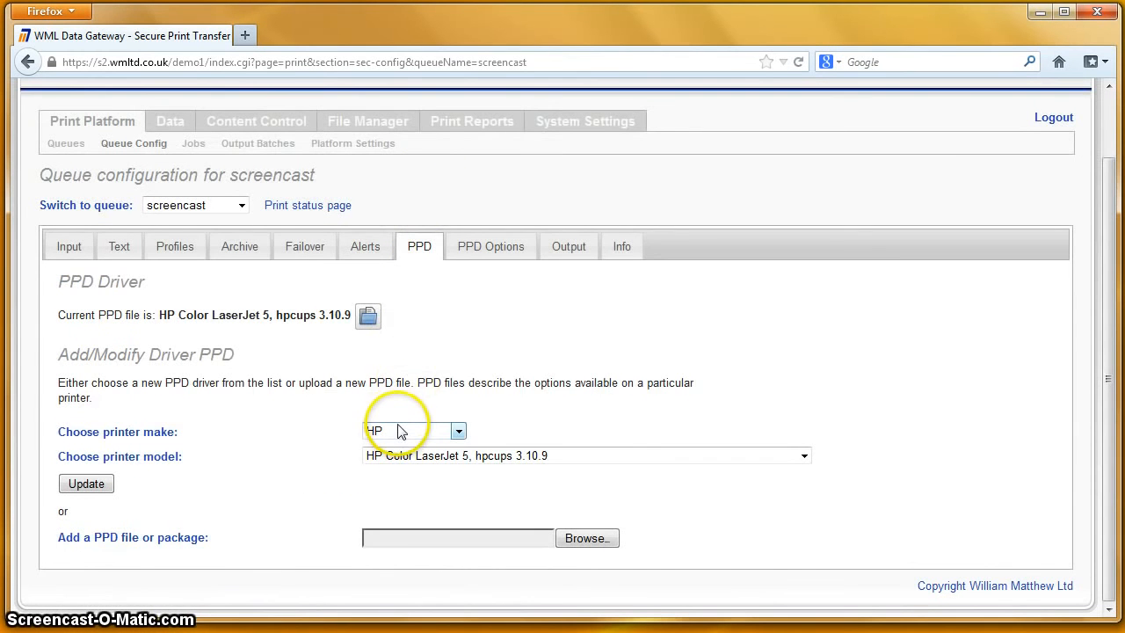
pyautogui.click(397, 430)
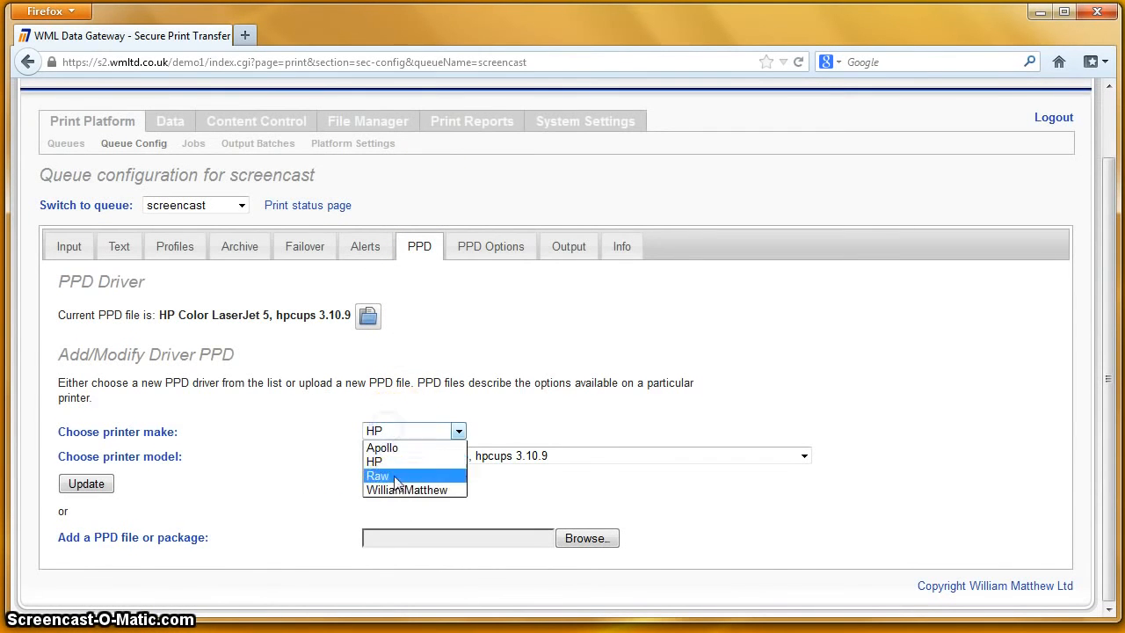
pyautogui.click(400, 489)
pyautogui.click(411, 455)
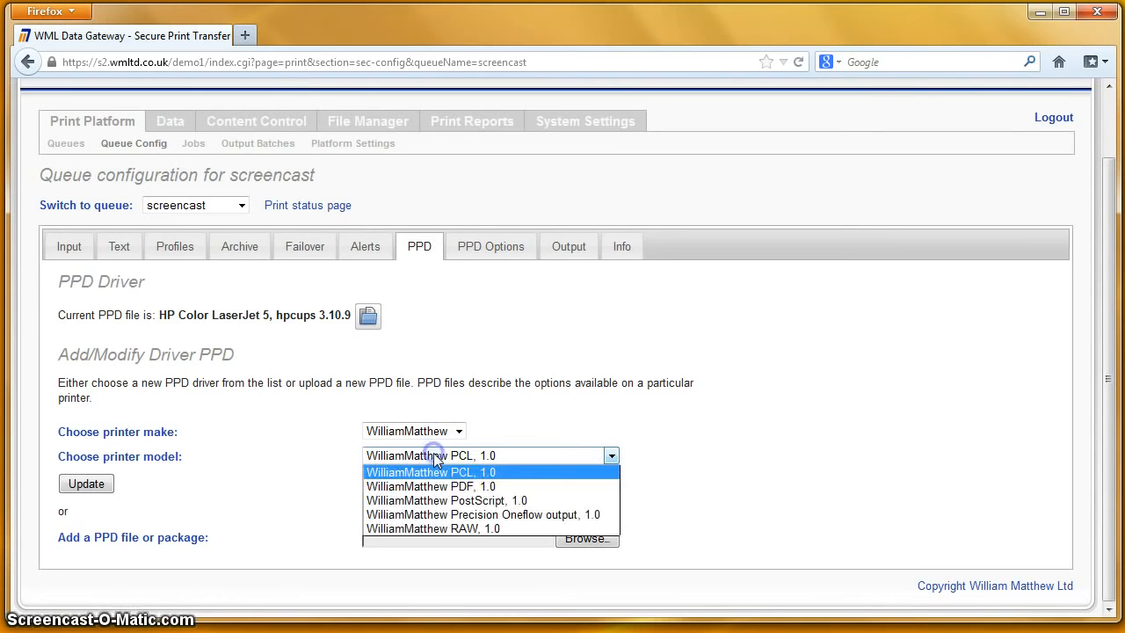
pyautogui.click(450, 486)
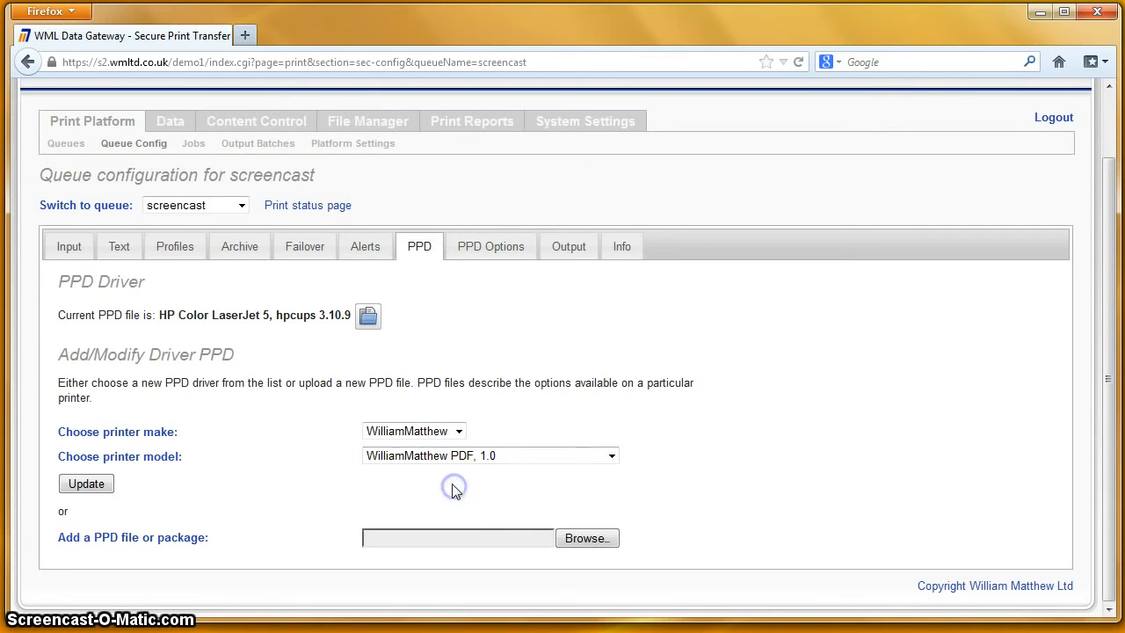
pyautogui.click(94, 485)
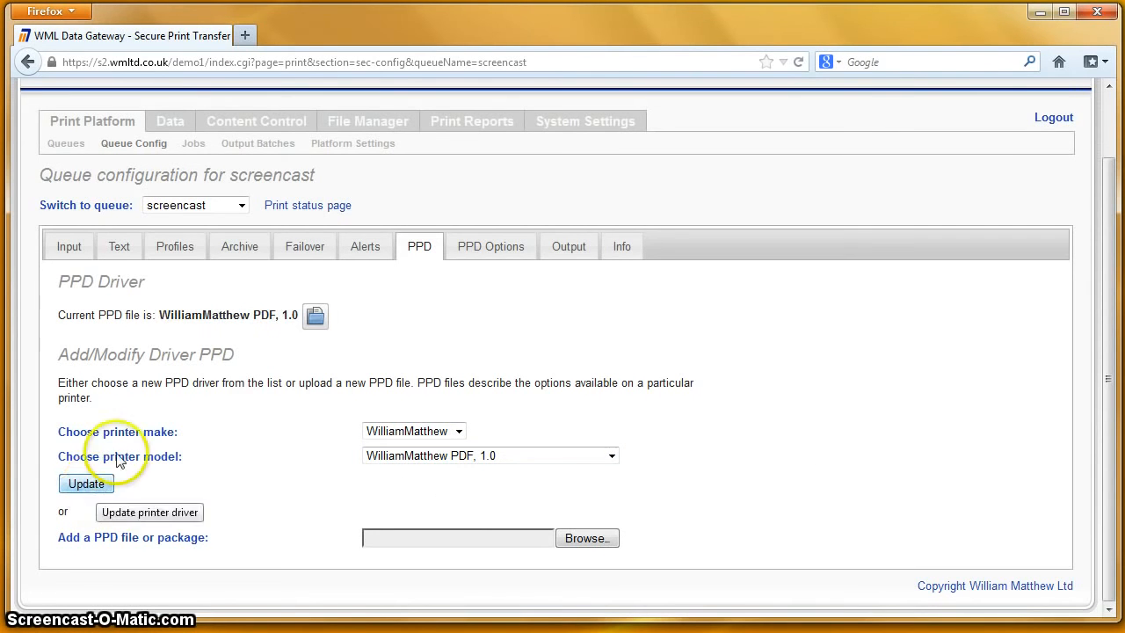
# Examine the PDF driver's Media Size and PageRegion options and the setting for adding a PPD file or package.
pyautogui.click(472, 257)
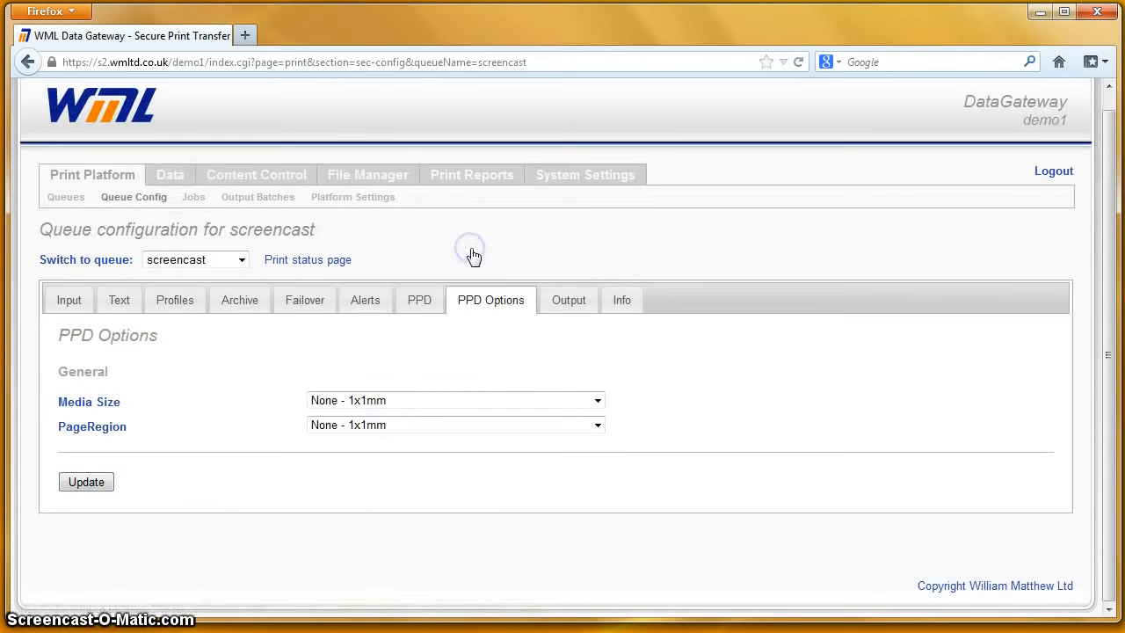
pyautogui.click(410, 425)
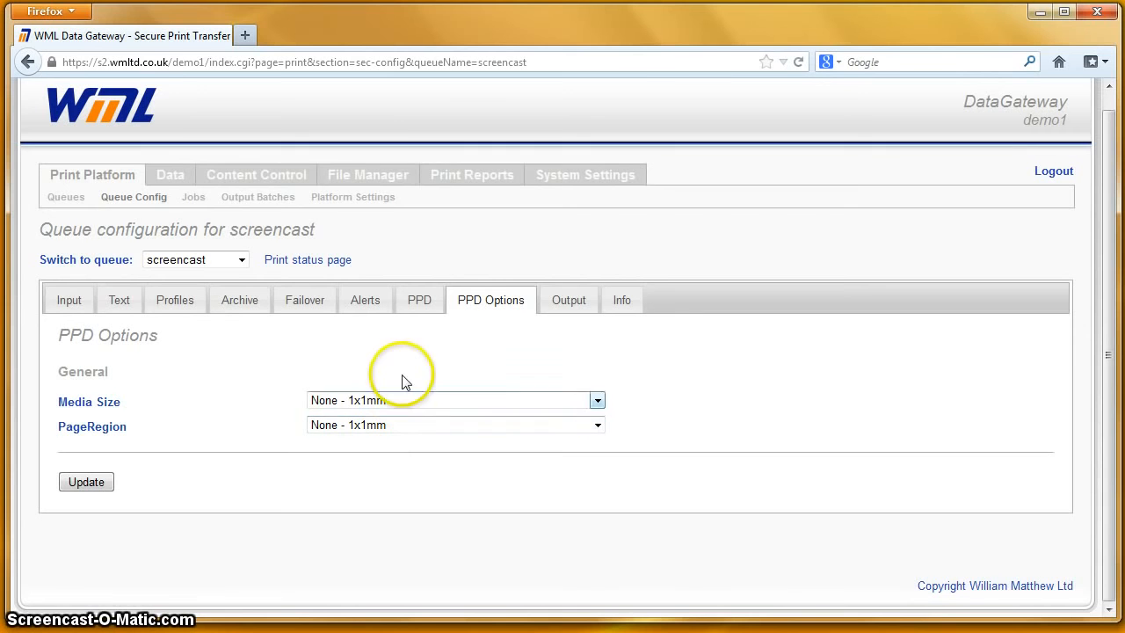
pyautogui.click(419, 306)
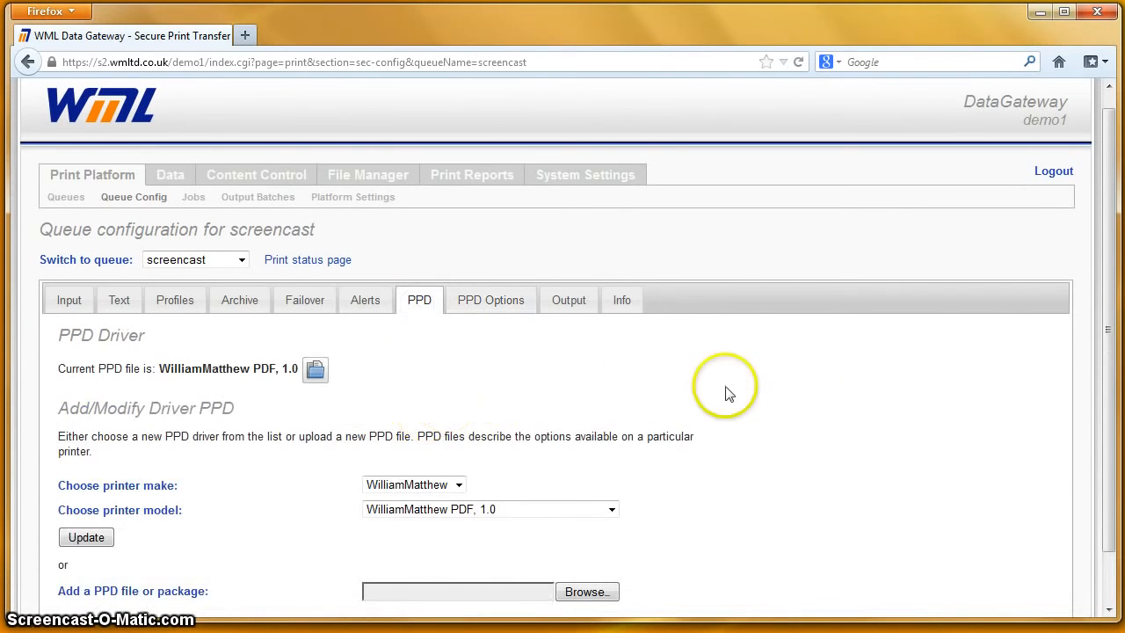
pyautogui.moveTo(1106, 269); pyautogui.dragTo(1086, 355)
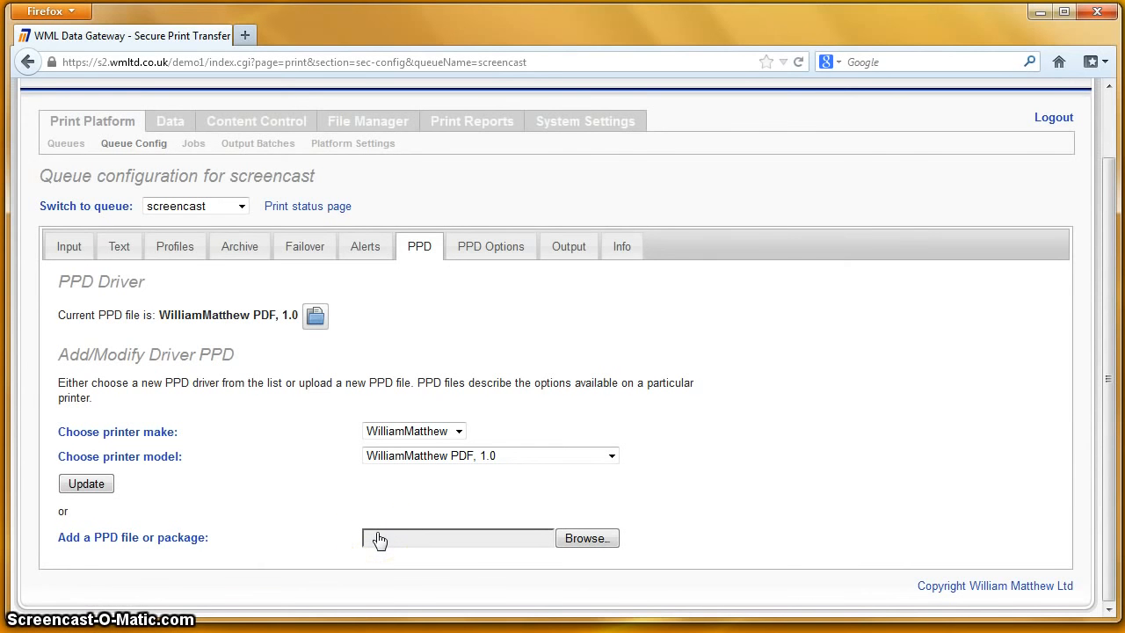
# Review the queue's output address and production print settings, as well as its Info summary.
pyautogui.click(571, 249)
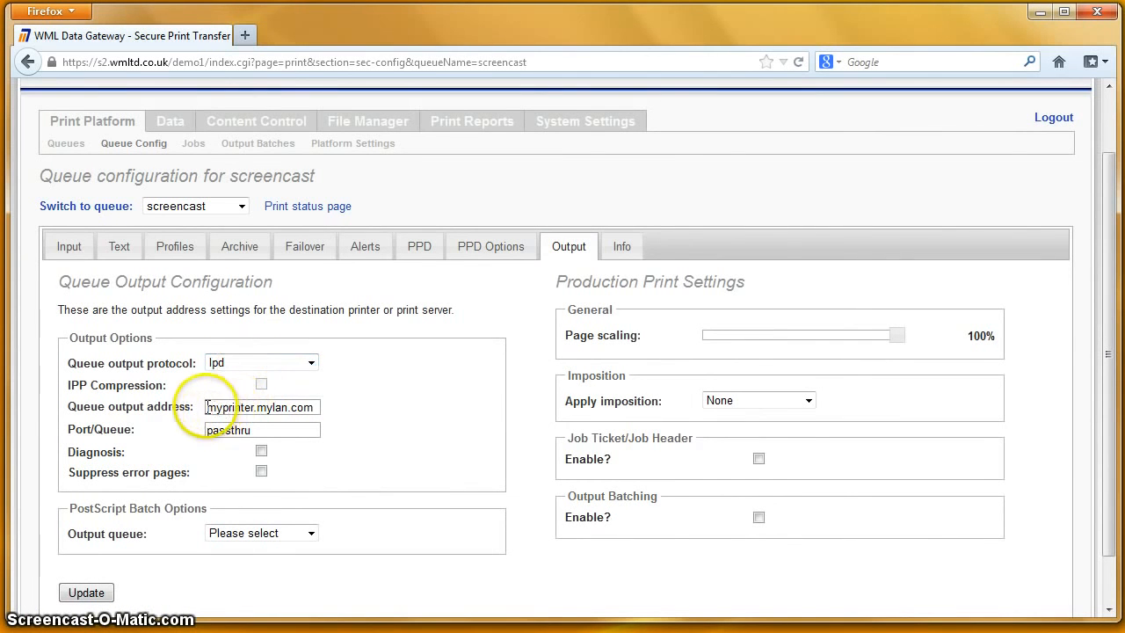
pyautogui.moveTo(208, 406); pyautogui.dragTo(320, 407)
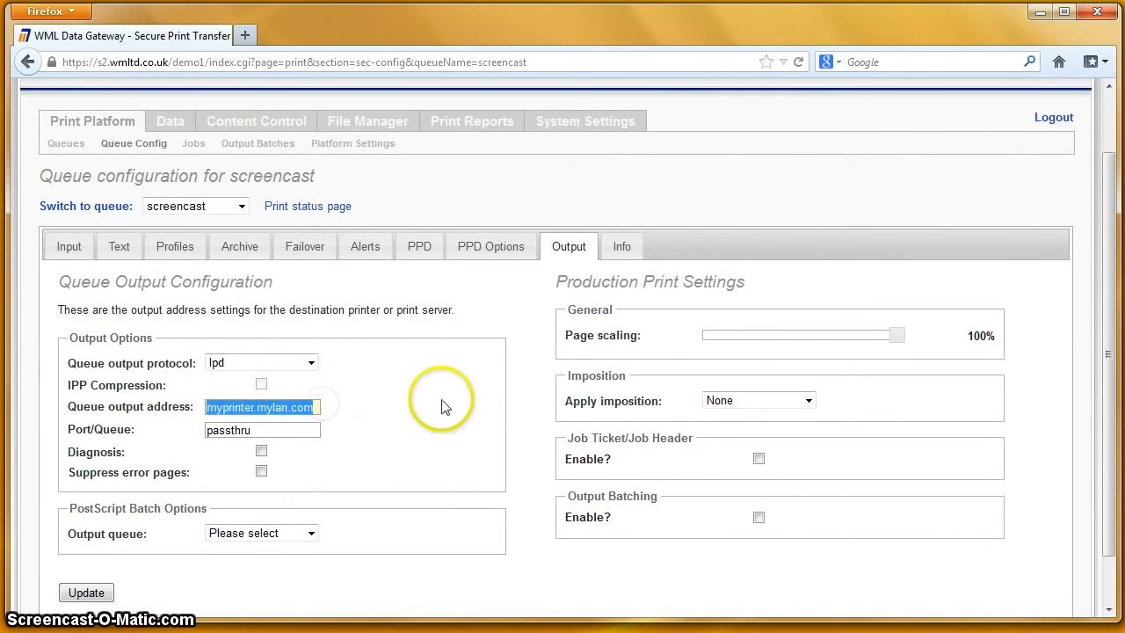
pyautogui.click(537, 410)
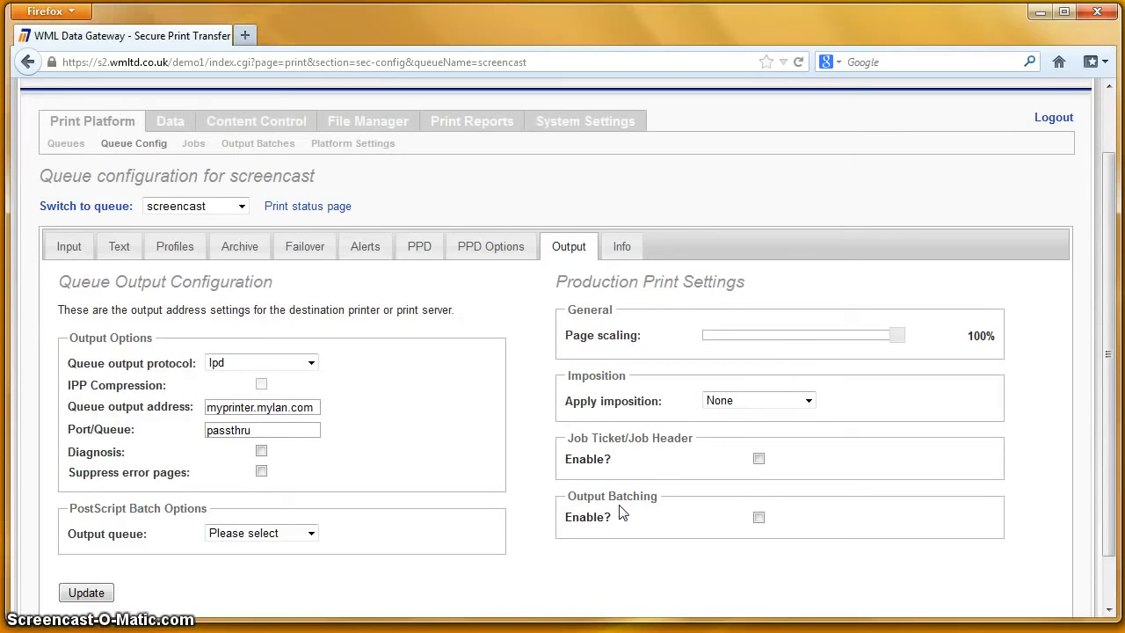
pyautogui.click(624, 254)
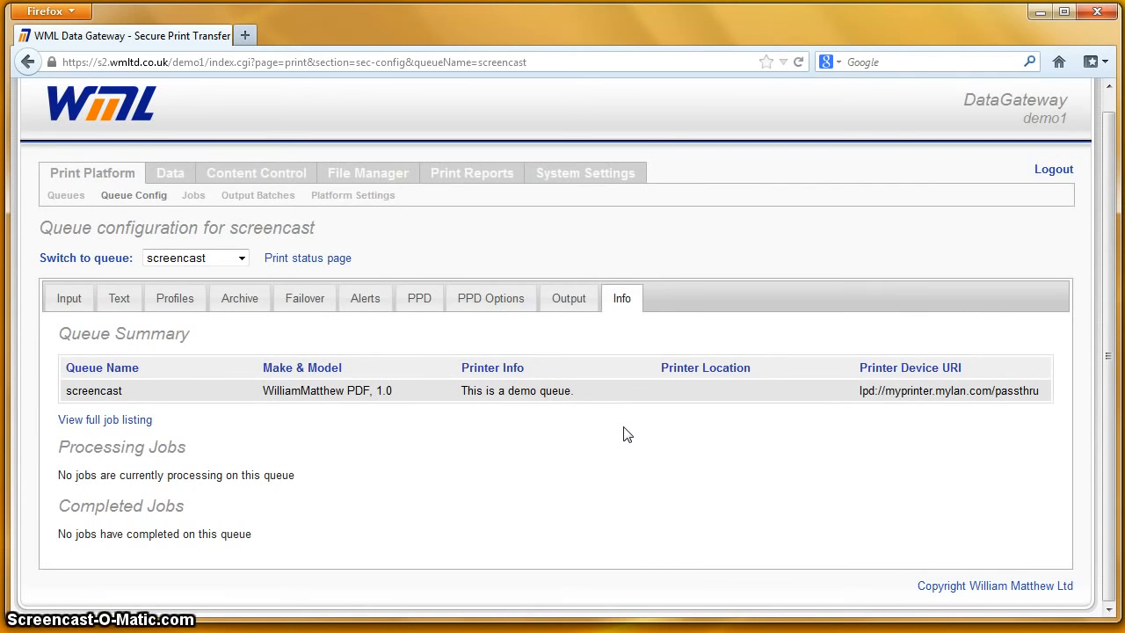
pyautogui.click(581, 451)
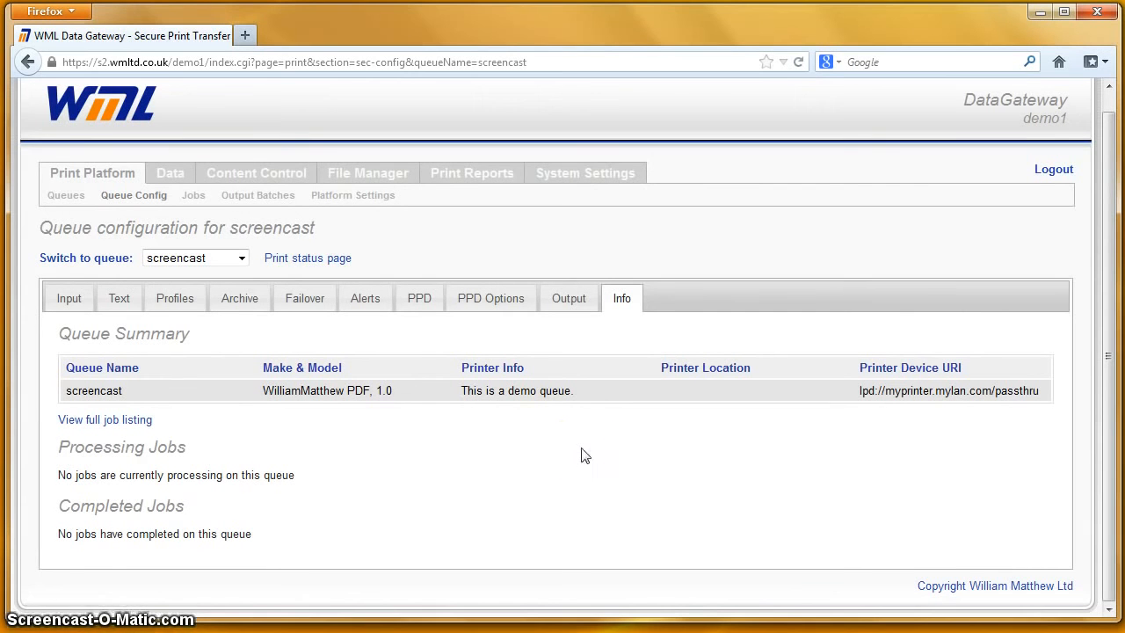